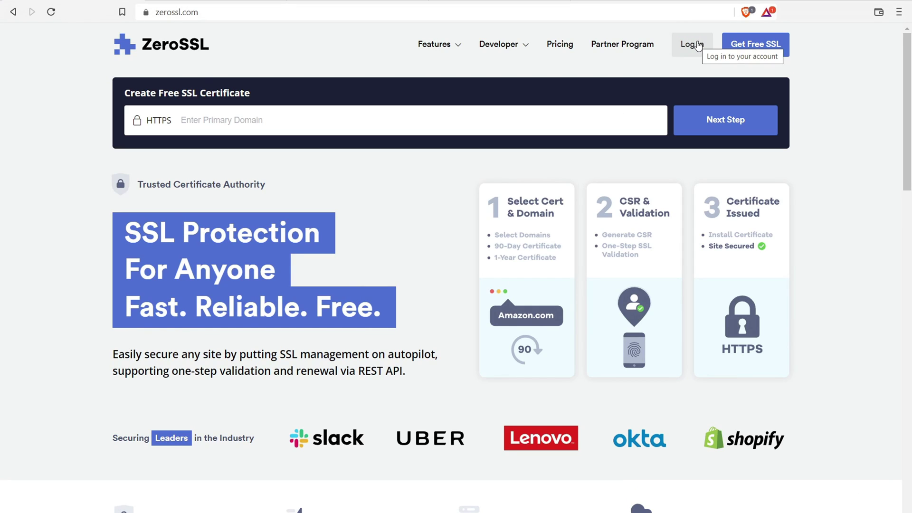
Sign in to ZeroSSL and check the dashboard and the Certificates list
{"action": "left_click", "coordinate": [698, 45]}
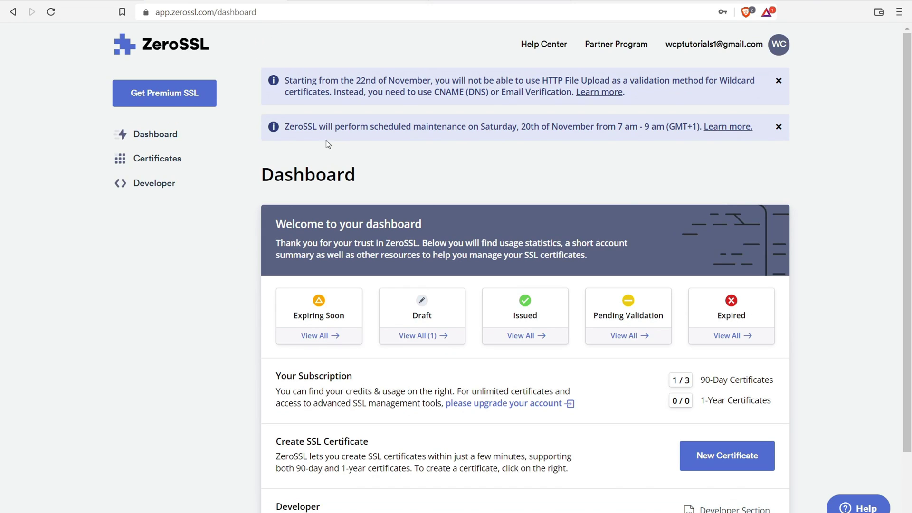
{"action": "left_click", "coordinate": [168, 137]}
{"action": "scroll", "coordinate": [411, 212], "scroll_direction": "down", "scroll_amount": 2}
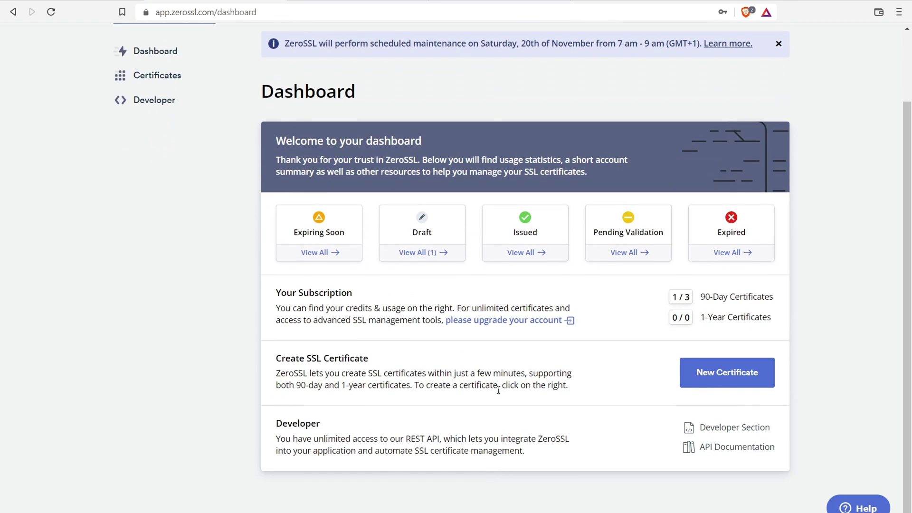
{"action": "left_click", "coordinate": [155, 75]}
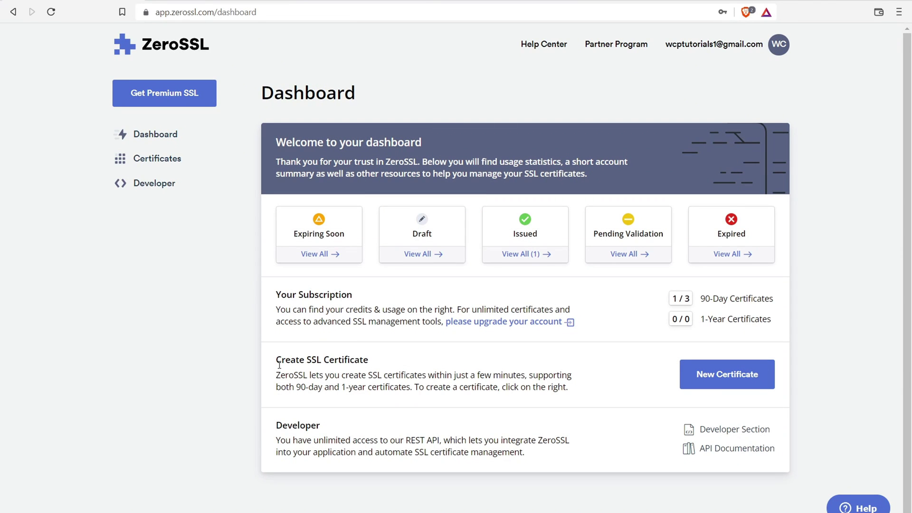
Start a new ZeroSSL certificate for the vloghow.com domain
{"action": "left_click", "coordinate": [720, 377]}
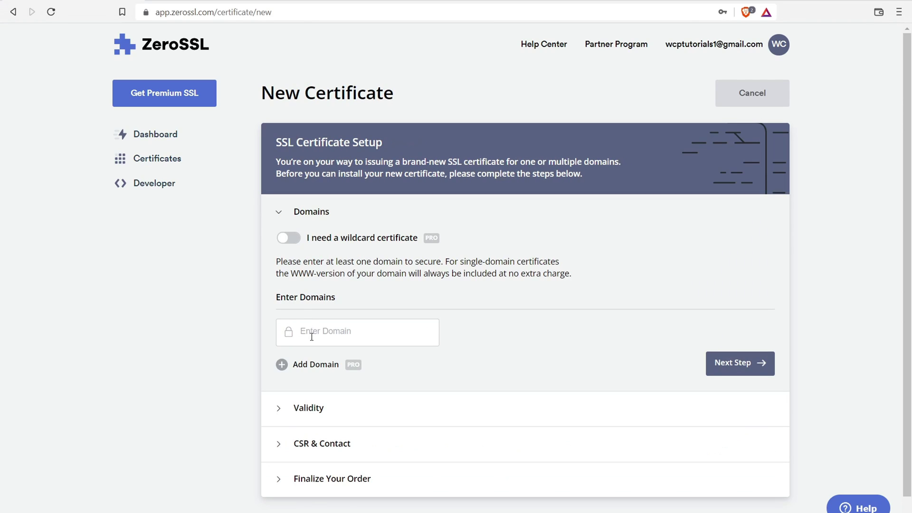
{"action": "left_click", "coordinate": [311, 337]}
{"action": "left_click", "coordinate": [307, 363]}
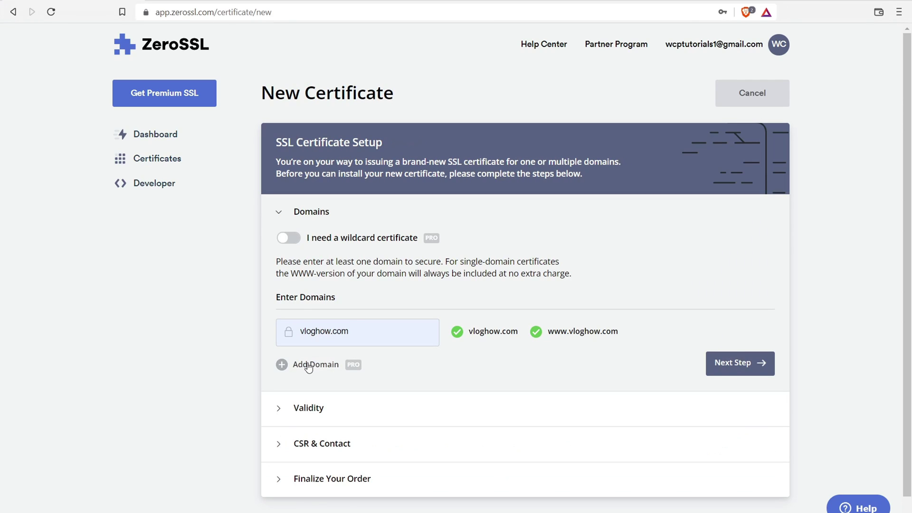
{"action": "left_click", "coordinate": [736, 371]}
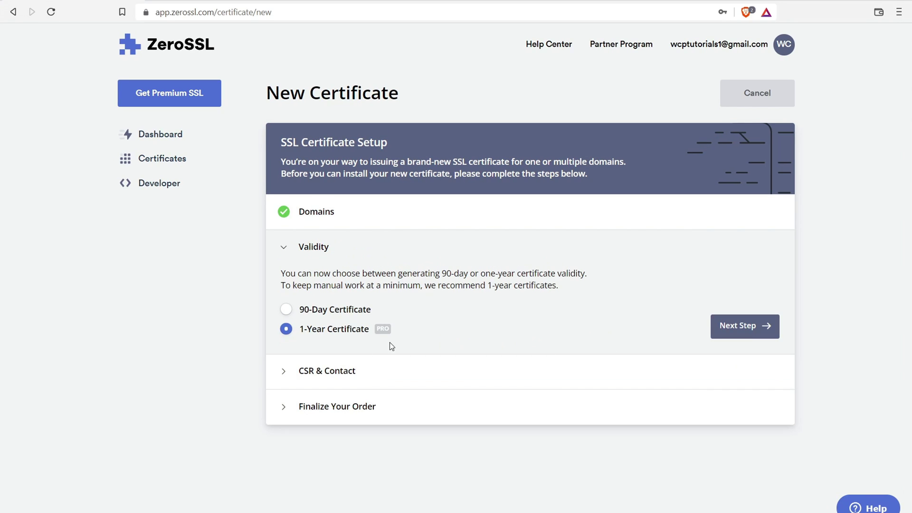
Choose 90-day validity, keep the auto-generated CSR and the free plan
{"action": "mouse_move", "coordinate": [375, 332]}
{"action": "left_click", "coordinate": [758, 331]}
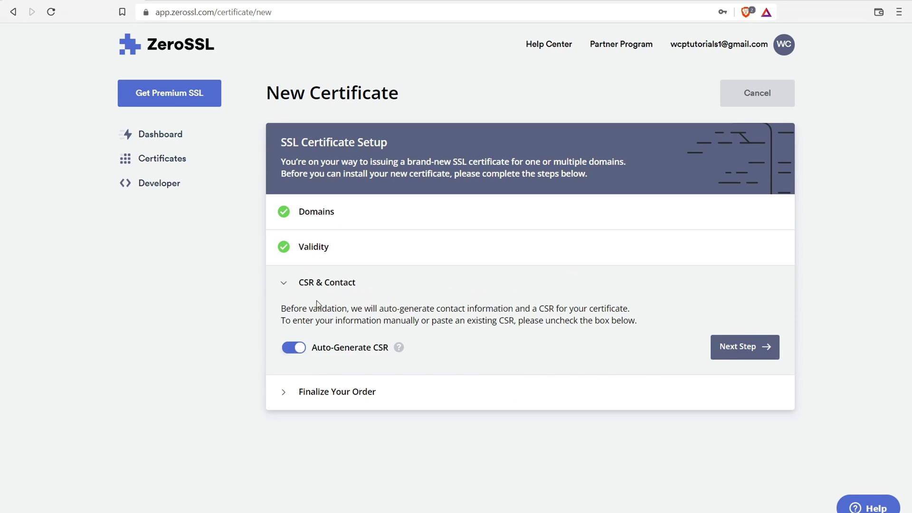
{"action": "left_click", "coordinate": [746, 348]}
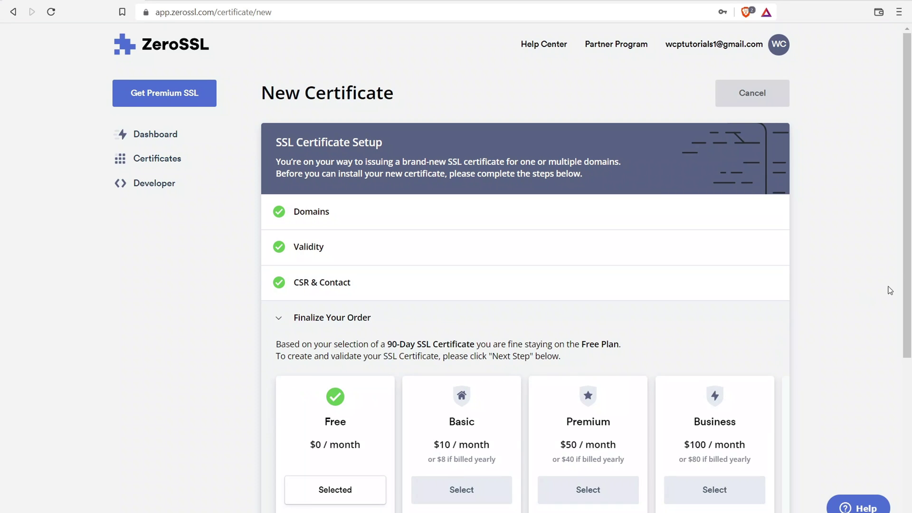
{"action": "left_click_drag", "start_coordinate": [908, 269], "coordinate": [911, 424]}
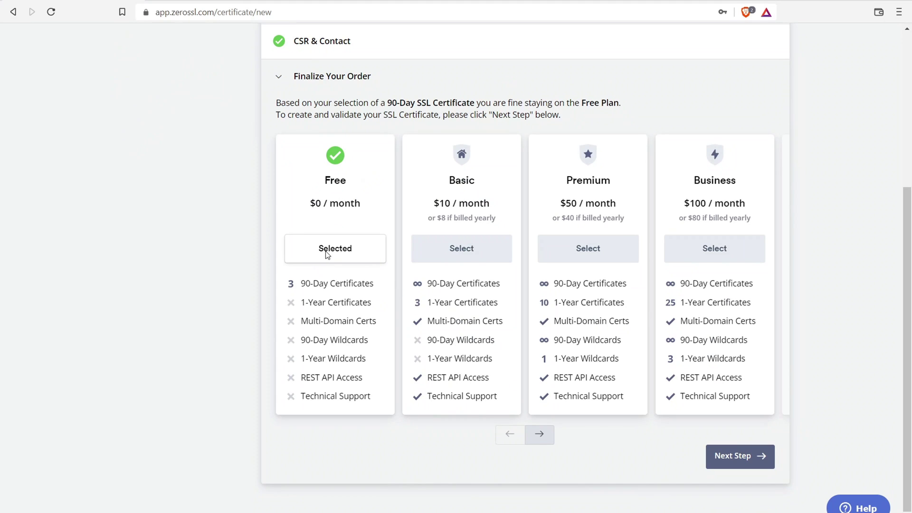
{"action": "left_click", "coordinate": [745, 457]}
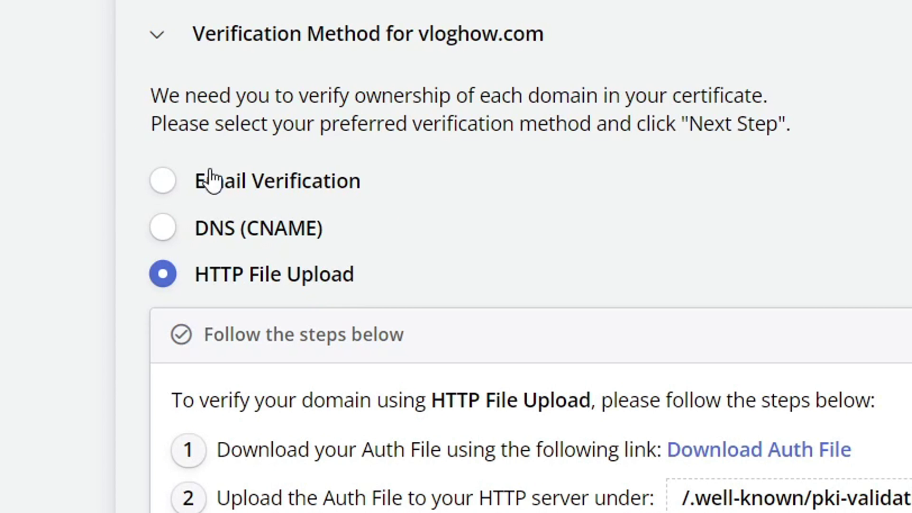
Choose HTTP File Upload verification and save the auth file to the Desktop
{"action": "left_click_drag", "start_coordinate": [300, 270], "coordinate": [307, 300]}
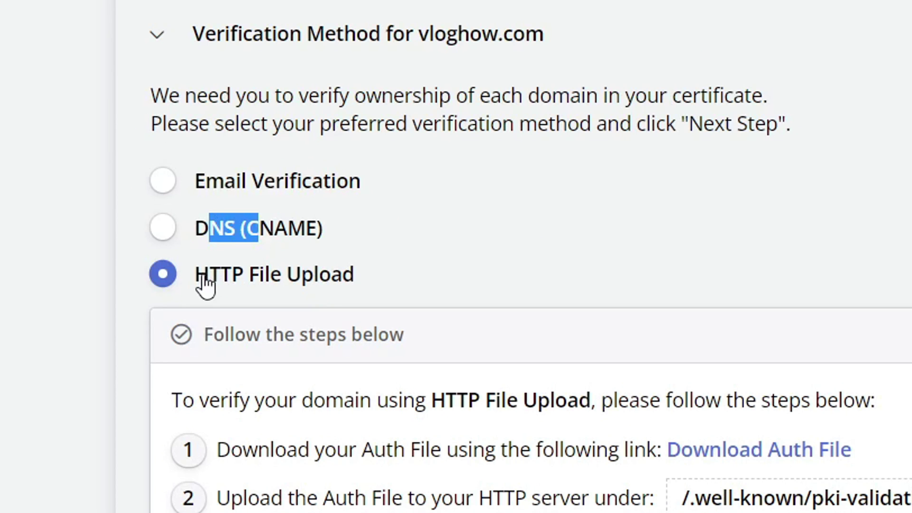
{"action": "left_click_drag", "start_coordinate": [208, 274], "coordinate": [277, 269]}
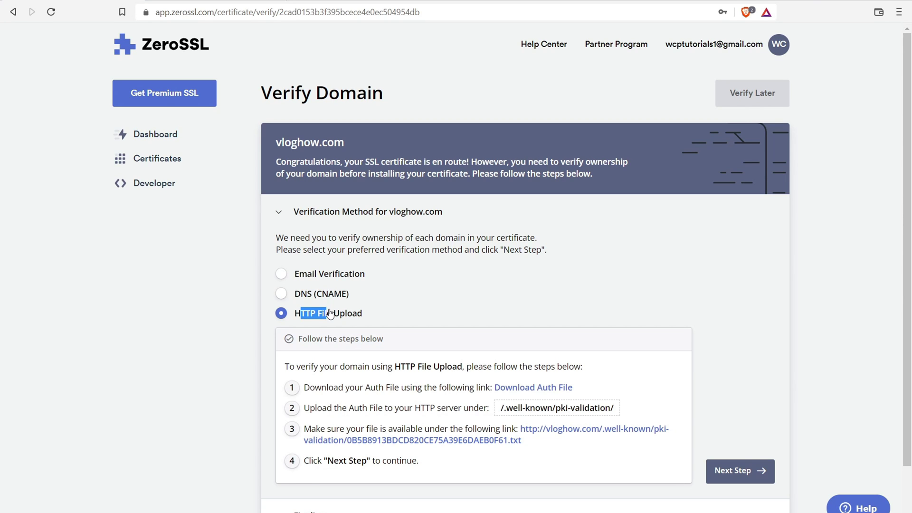
{"action": "left_click", "coordinate": [523, 388]}
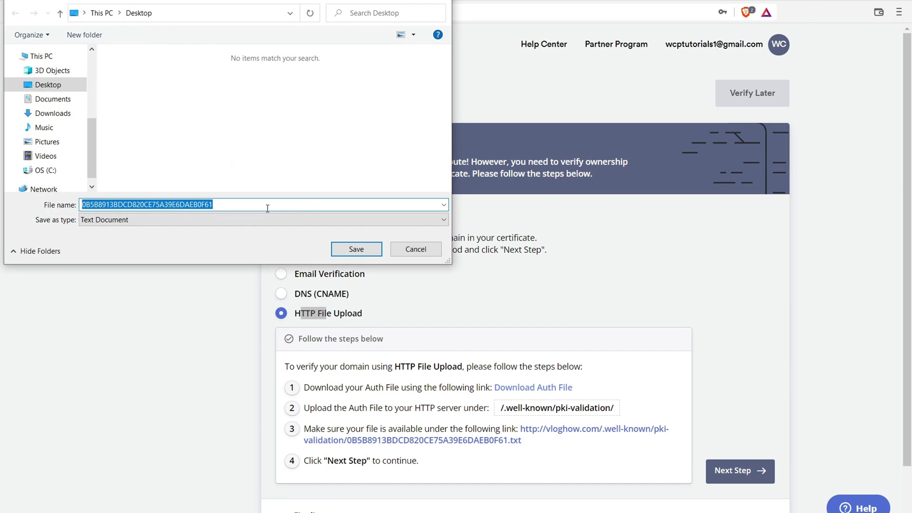
{"action": "left_click", "coordinate": [348, 253]}
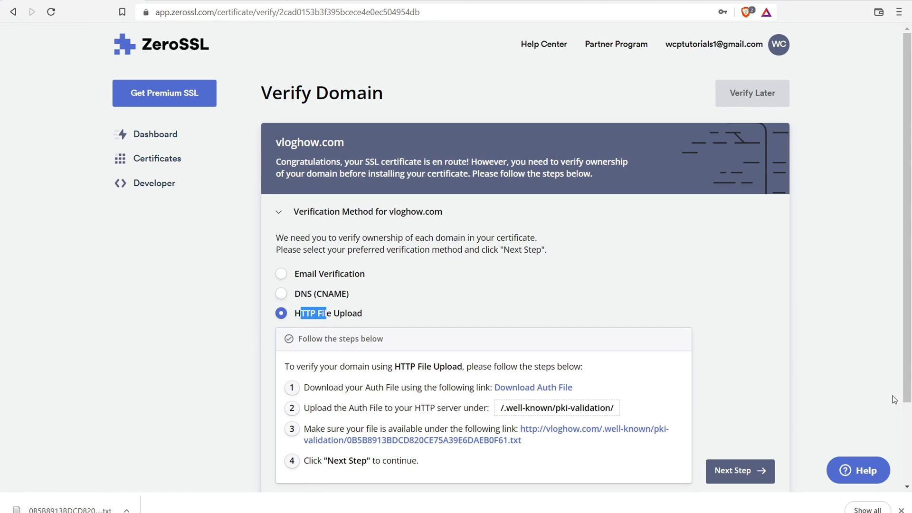
Test the /.well-known/pki-validation/ validation link in the browser
{"action": "left_click", "coordinate": [902, 509]}
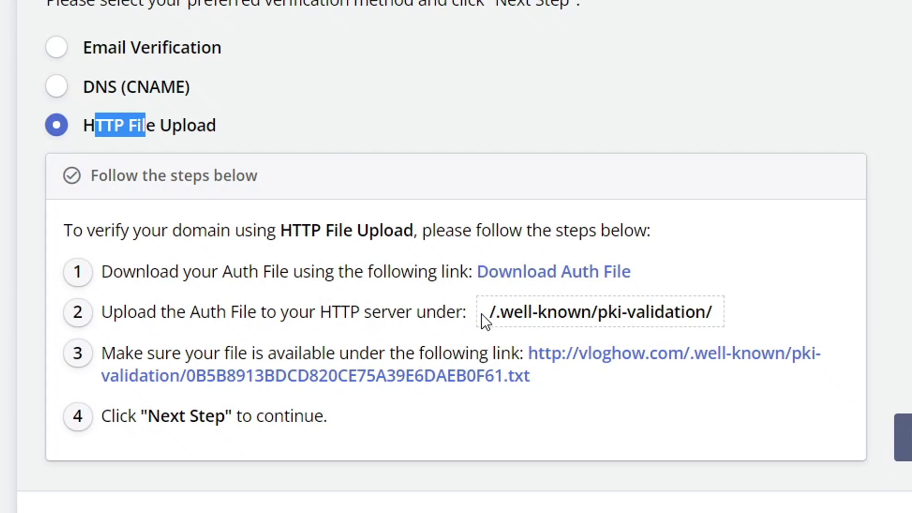
{"action": "left_click_drag", "start_coordinate": [488, 313], "coordinate": [634, 316]}
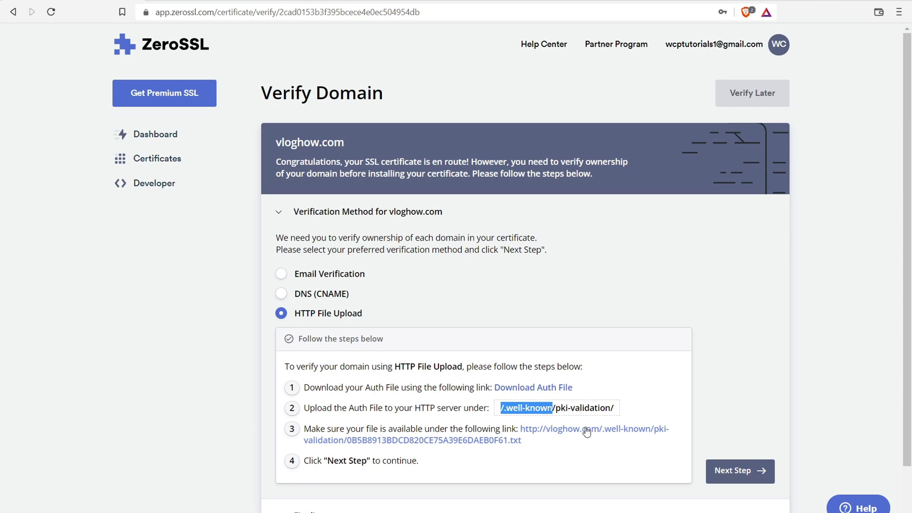
{"action": "left_click", "coordinate": [587, 431]}
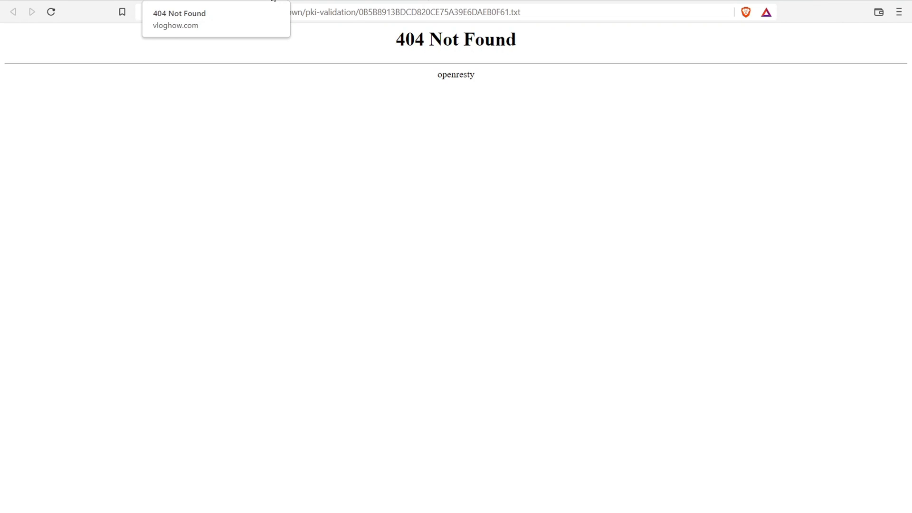
Go to the vloghow.com hPanel page and scroll down to File Manager under Files
{"action": "key", "text": "ctrl+Tab"}
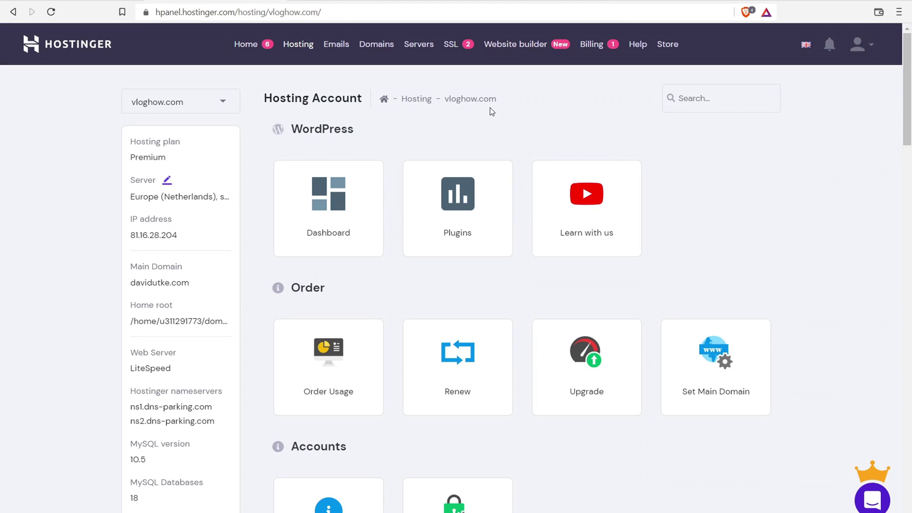
{"action": "left_click_drag", "start_coordinate": [907, 94], "coordinate": [908, 114]}
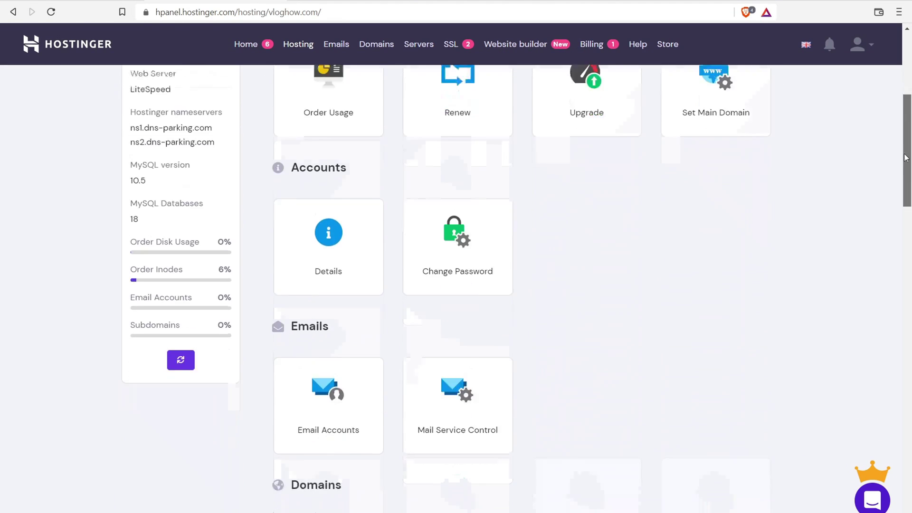
{"action": "left_click_drag", "start_coordinate": [906, 158], "coordinate": [881, 327]}
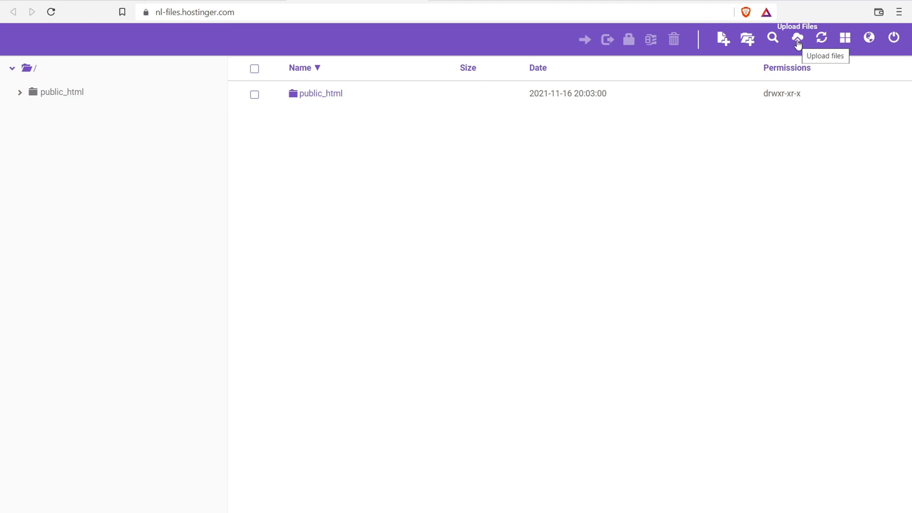
Expand public_html and copy the /.well-known/ path from ZeroSSL's instructions
{"action": "left_click", "coordinate": [22, 95]}
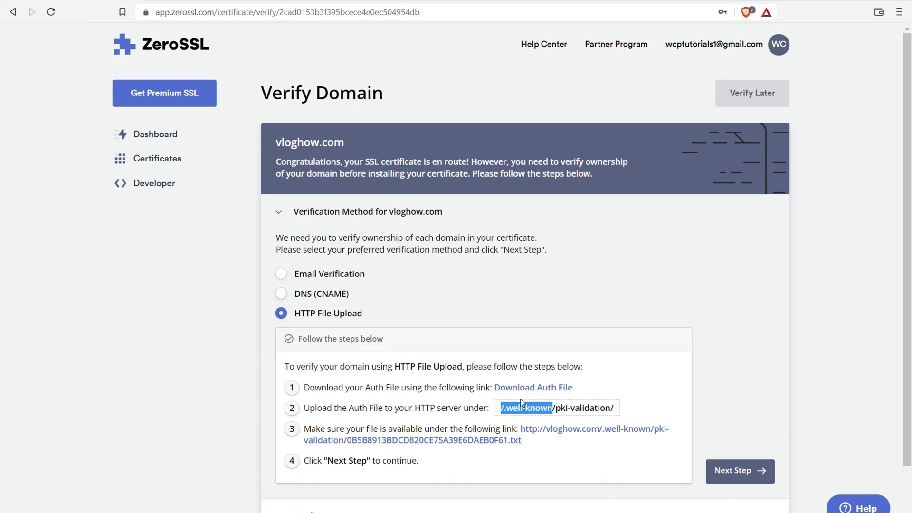
{"action": "left_click", "coordinate": [521, 399]}
{"action": "left_click_drag", "start_coordinate": [557, 408], "coordinate": [505, 407]}
{"action": "right_click", "coordinate": [520, 404]}
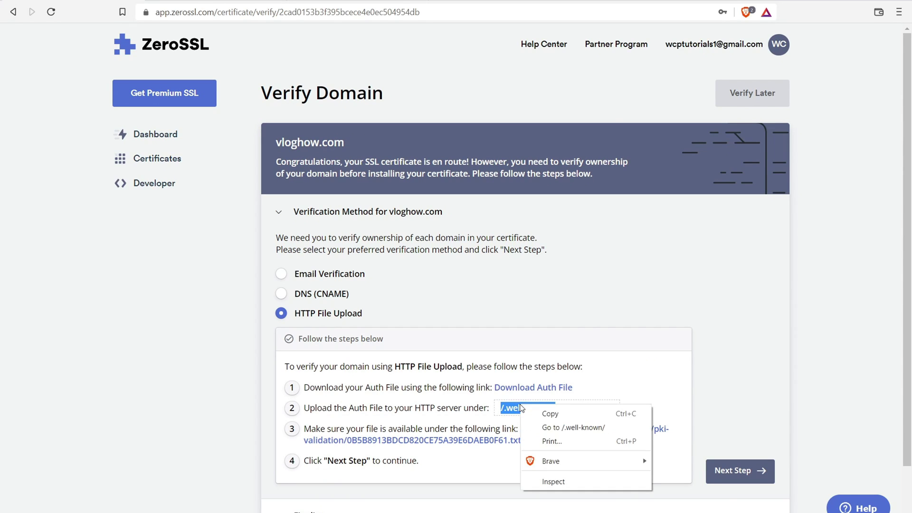
{"action": "left_click", "coordinate": [547, 415]}
{"action": "key", "text": "ctrl+Tab"}
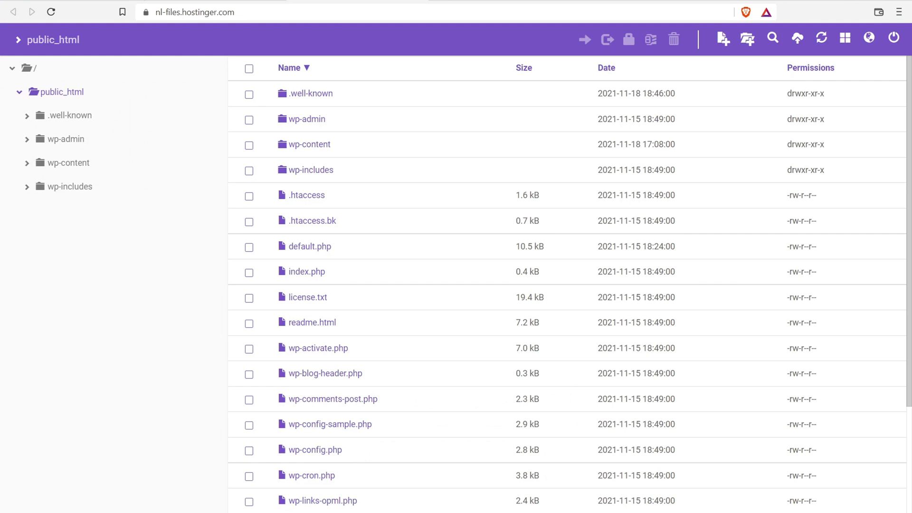
Try creating a /.well-known/ folder, cancel since it exists, and open .well-known
{"action": "left_click", "coordinate": [745, 40]}
{"action": "right_click", "coordinate": [384, 124]}
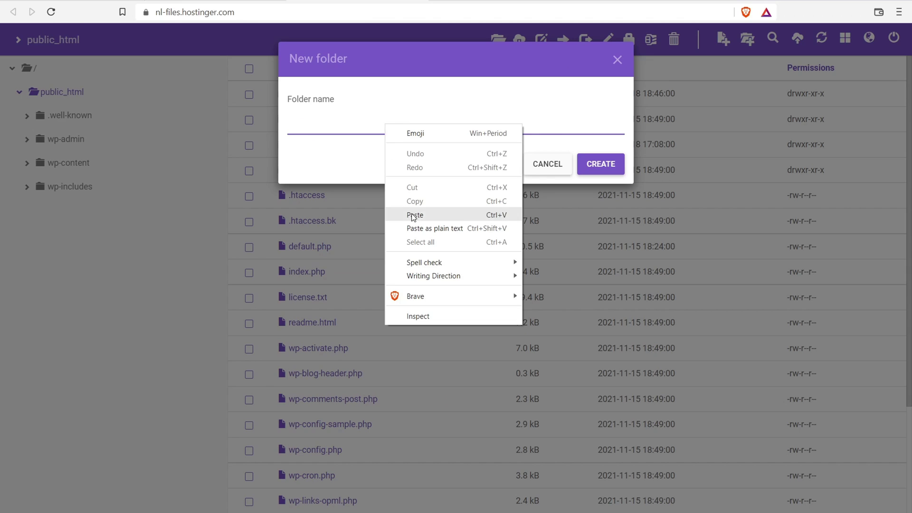
{"action": "left_click", "coordinate": [413, 216]}
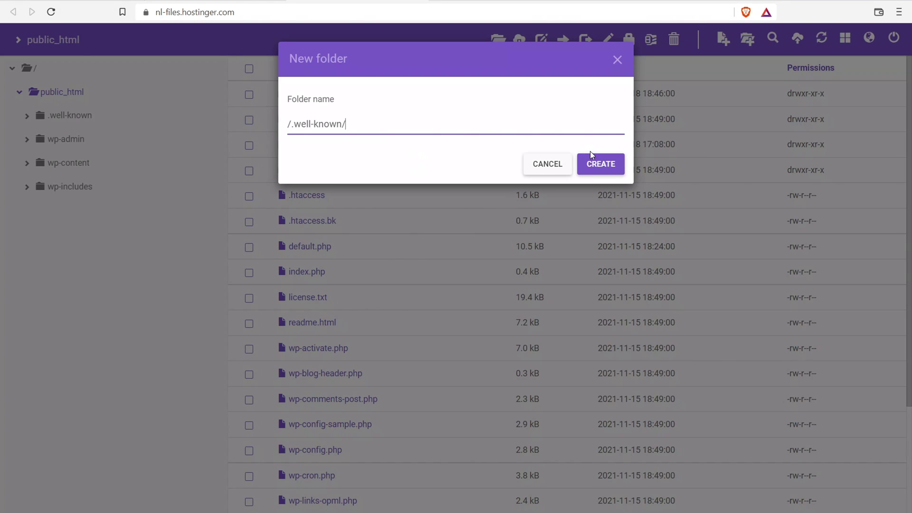
{"action": "left_click", "coordinate": [622, 61]}
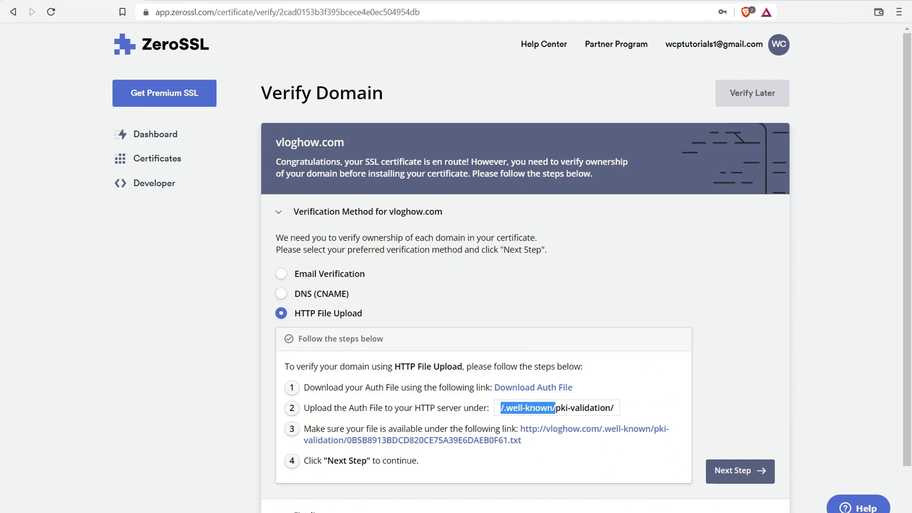
{"action": "left_click", "coordinate": [557, 409]}
{"action": "left_click_drag", "start_coordinate": [557, 410], "coordinate": [625, 413]}
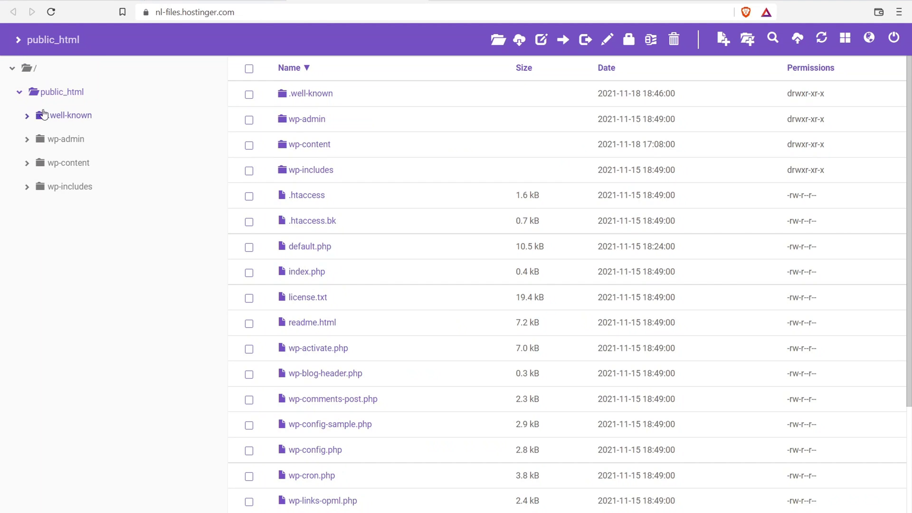
{"action": "left_click", "coordinate": [27, 116]}
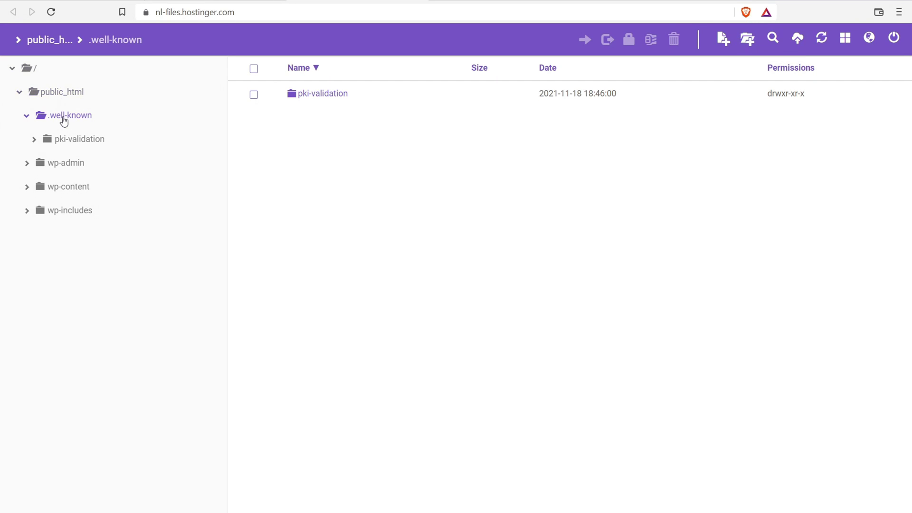
Navigate to public_html/.well-known/pki-validation after checking ZeroSSL's required upload path
{"action": "left_click", "coordinate": [61, 117]}
{"action": "left_click", "coordinate": [52, 93]}
{"action": "key", "text": "alt+Tab"}
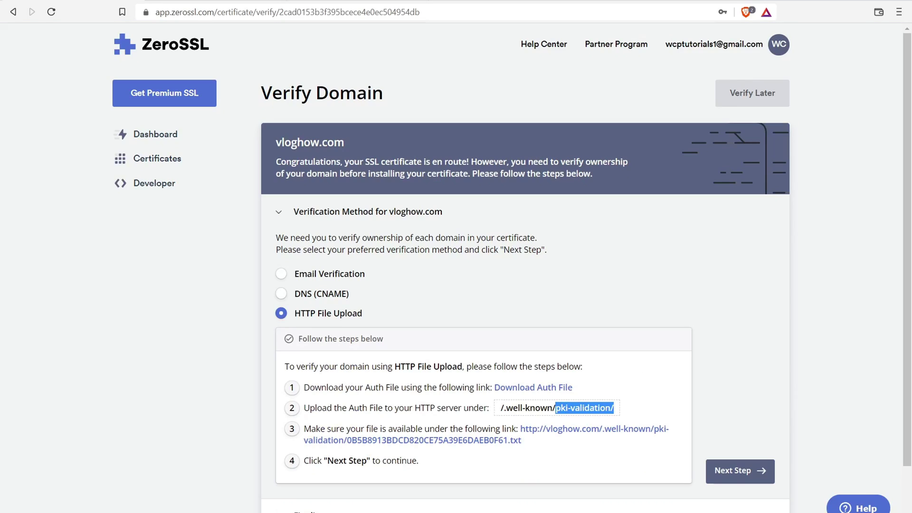
{"action": "left_click_drag", "start_coordinate": [502, 407], "coordinate": [598, 408]}
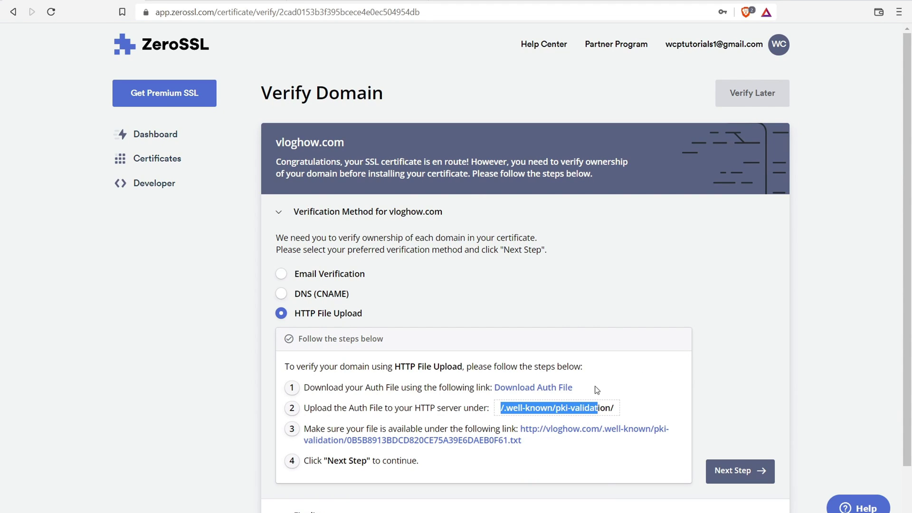
{"action": "key", "text": "alt+Tab"}
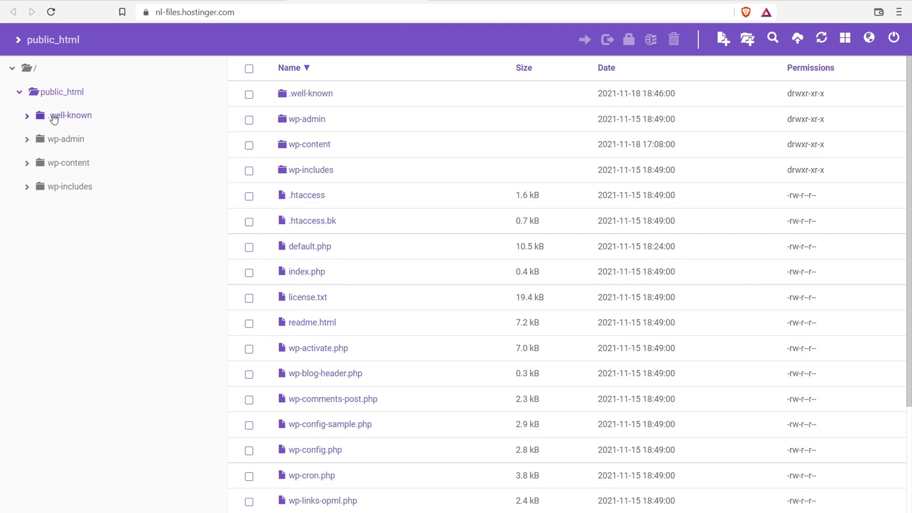
{"action": "left_click", "coordinate": [57, 118]}
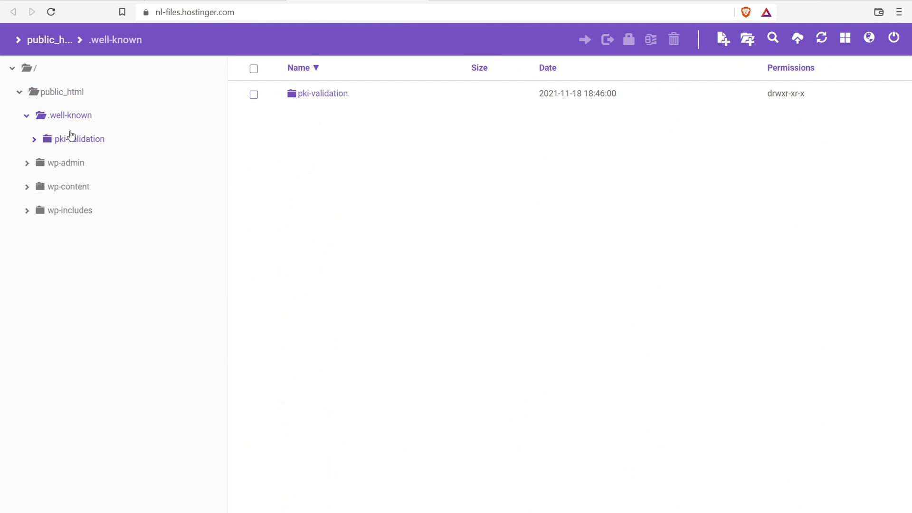
{"action": "left_click", "coordinate": [66, 141]}
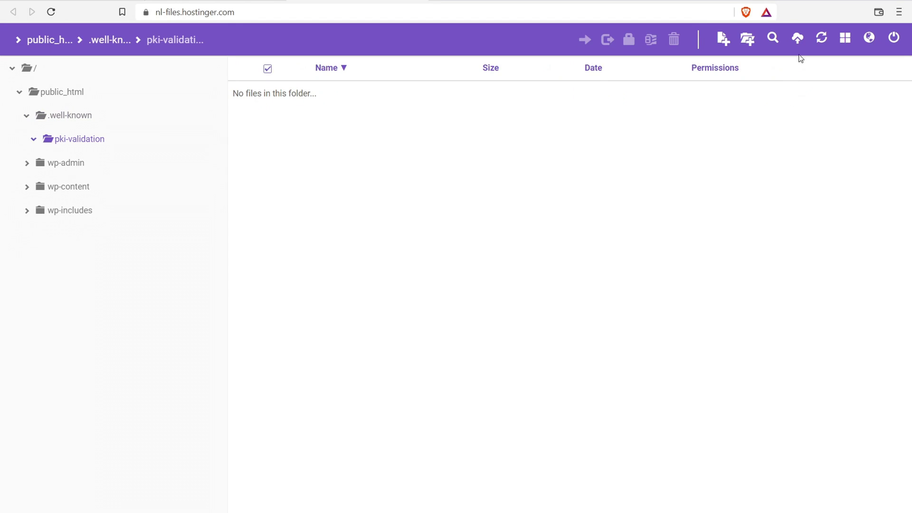
Upload the downloaded ZeroSSL auth file into the pki-validation folder
{"action": "left_click", "coordinate": [799, 38]}
{"action": "left_click", "coordinate": [415, 123]}
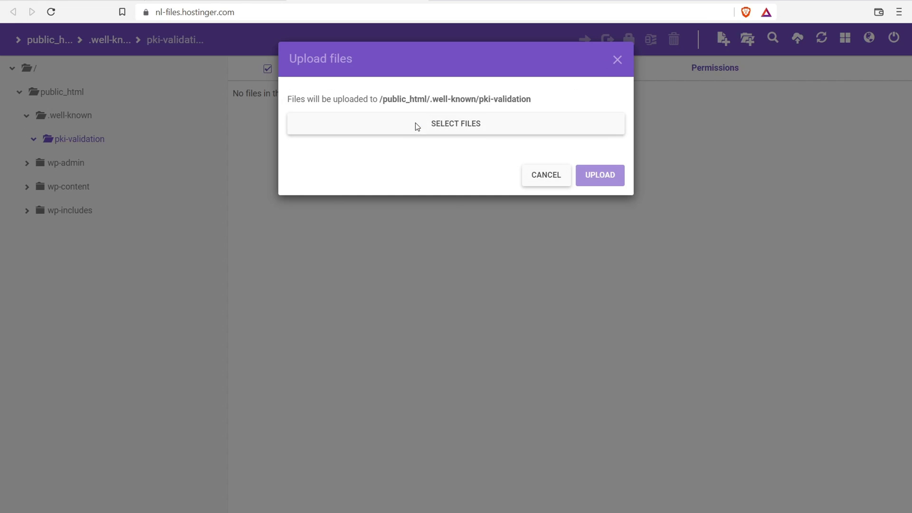
{"action": "left_click", "coordinate": [150, 99]}
{"action": "left_click", "coordinate": [354, 249]}
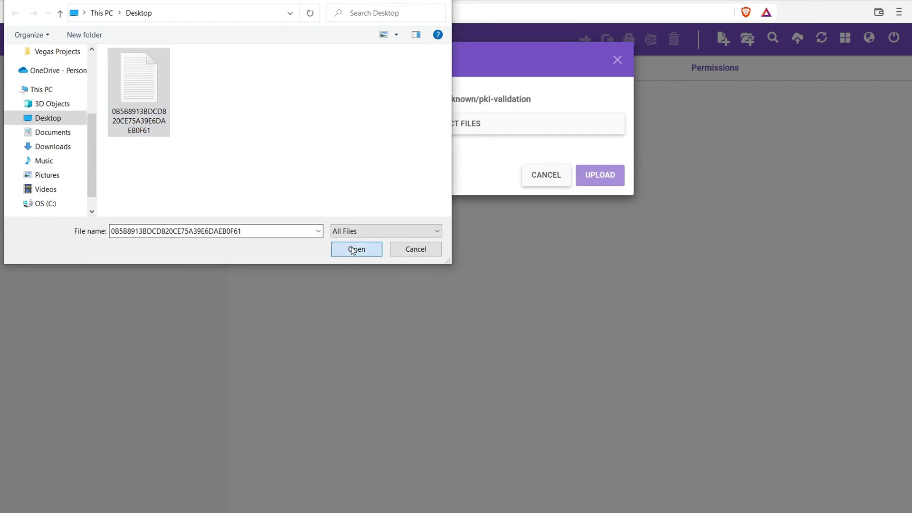
{"action": "left_click", "coordinate": [600, 232]}
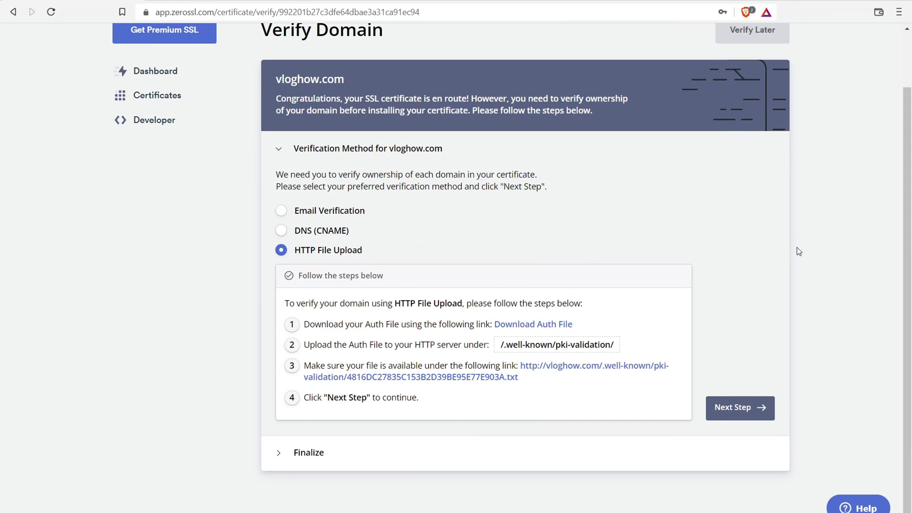
Run ZeroSSL's domain ownership check for vloghow.com, which fails
{"action": "left_click", "coordinate": [734, 414]}
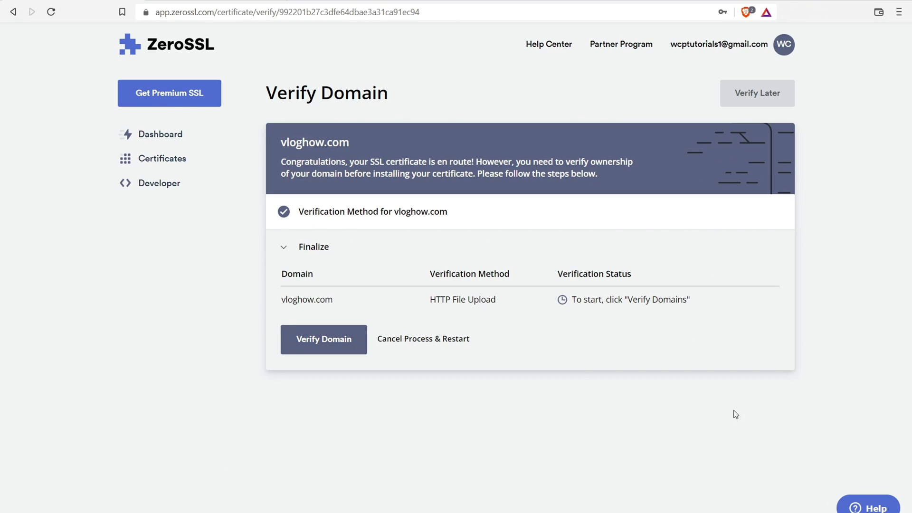
{"action": "left_click", "coordinate": [327, 342]}
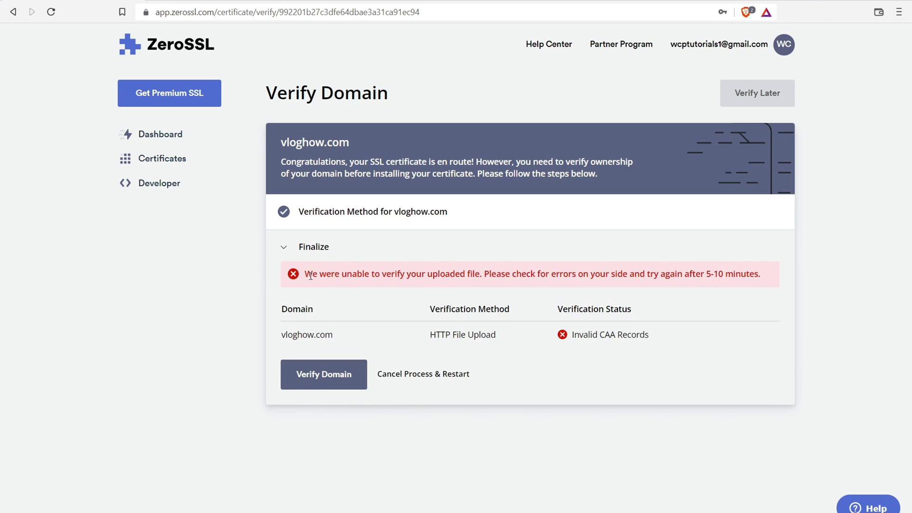
{"action": "left_click_drag", "start_coordinate": [305, 274], "coordinate": [481, 274]}
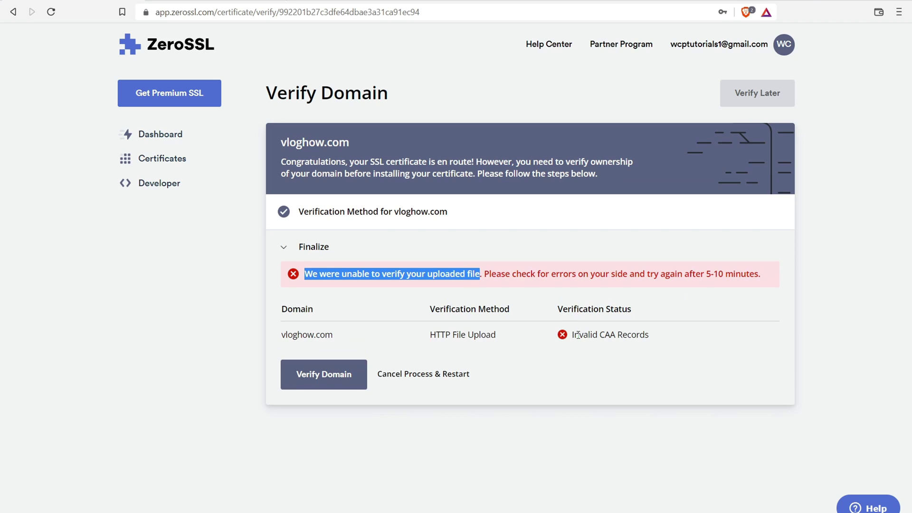
Copy the 'Invalid CAA Records' status into a new browser tab
{"action": "left_click_drag", "start_coordinate": [573, 336], "coordinate": [672, 342]}
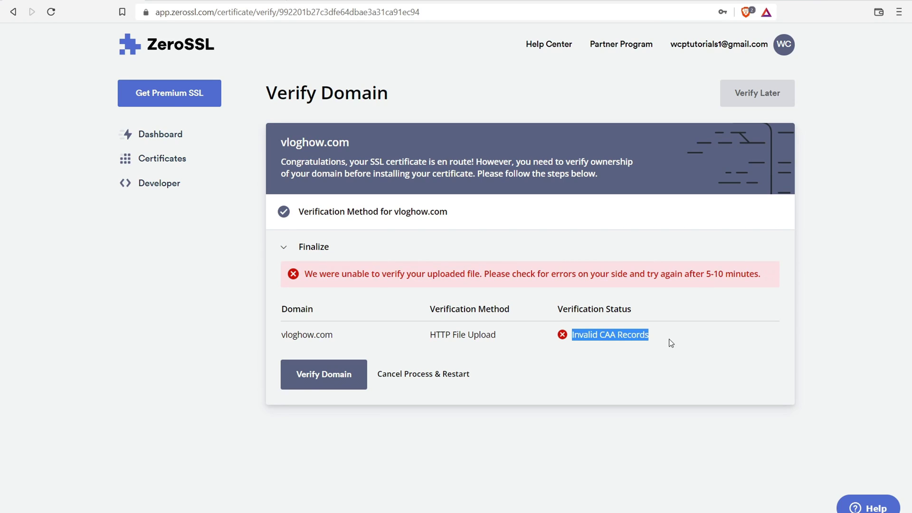
{"action": "right_click", "coordinate": [633, 327]}
{"action": "left_click", "coordinate": [646, 338]}
{"action": "key", "text": "ctrl+t"}
{"action": "right_click", "coordinate": [326, 11]}
Search for 'Invalid CAA Records' and open the ZeroSSL help article
{"action": "left_click", "coordinate": [384, 103]}
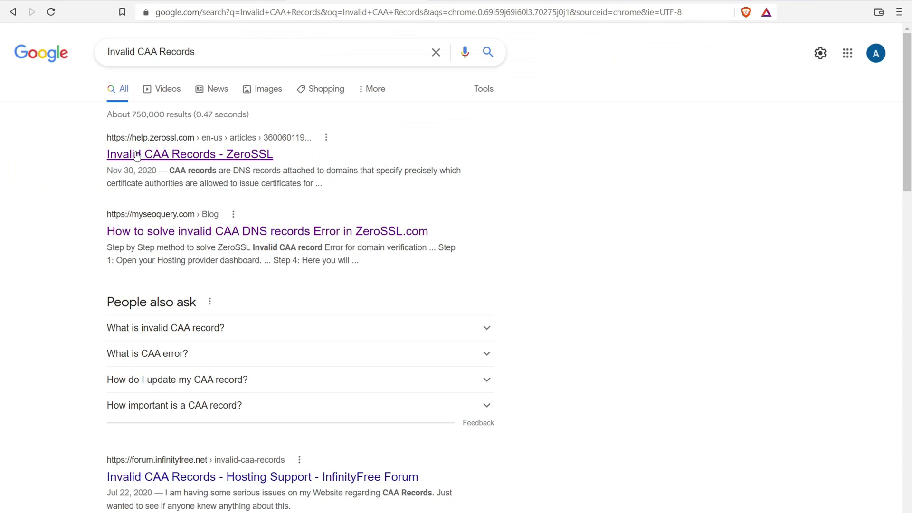
{"action": "left_click", "coordinate": [139, 154]}
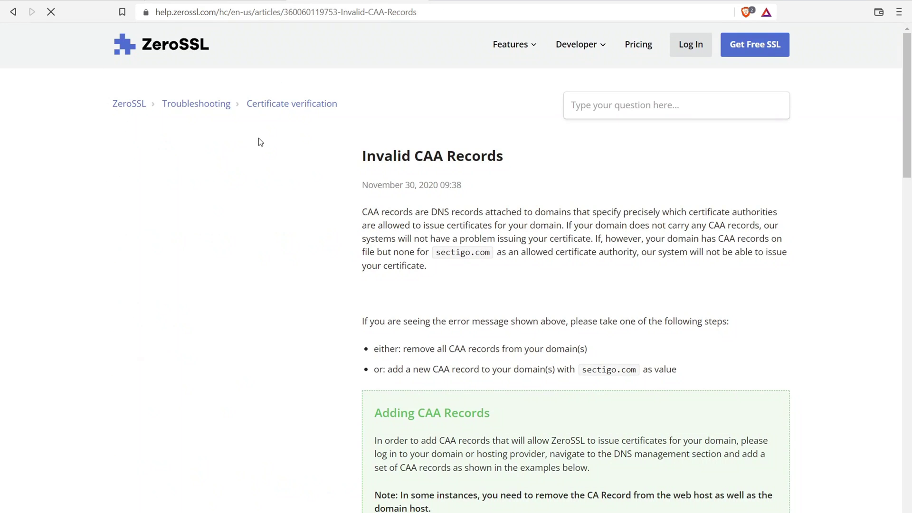
{"action": "scroll", "coordinate": [430, 312], "scroll_direction": "down", "scroll_amount": 3}
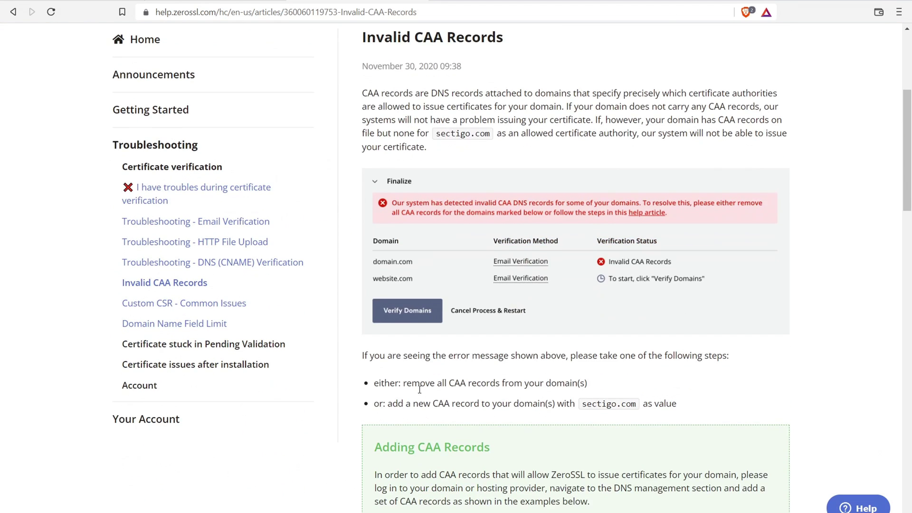
Copy sectigo.com, the authority the CAA record must allow
{"action": "left_click_drag", "start_coordinate": [412, 384], "coordinate": [585, 383]}
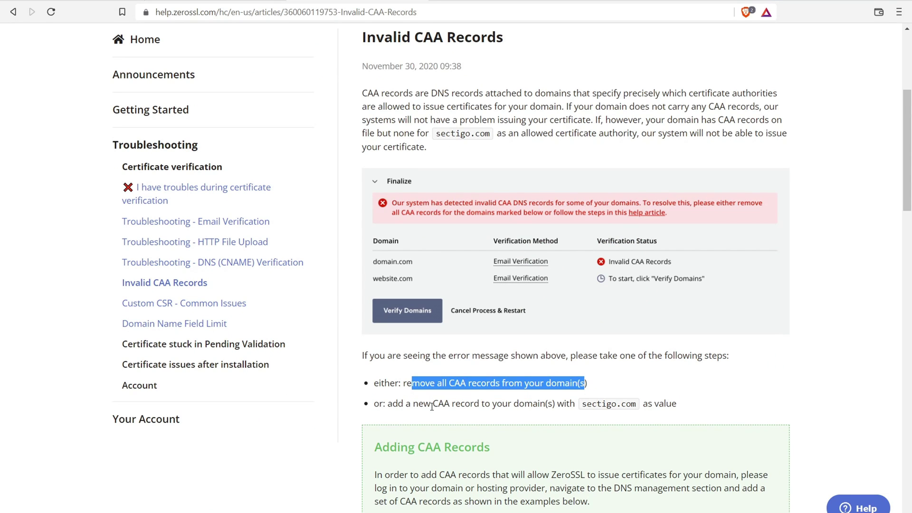
{"action": "left_click_drag", "start_coordinate": [431, 404], "coordinate": [472, 405]}
{"action": "left_click_drag", "start_coordinate": [582, 404], "coordinate": [645, 404]}
{"action": "left_click", "coordinate": [625, 404]}
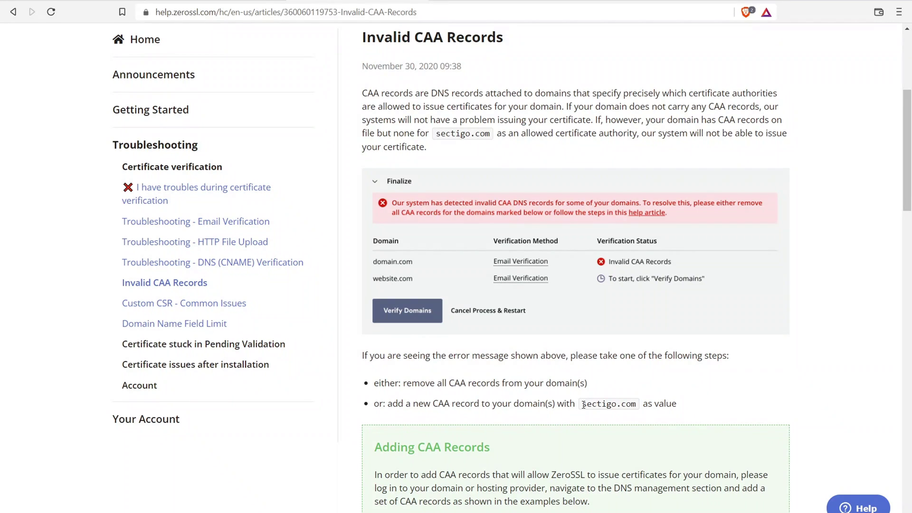
{"action": "left_click_drag", "start_coordinate": [583, 405], "coordinate": [638, 404]}
{"action": "key", "text": "ctrl+c"}
{"action": "right_click", "coordinate": [625, 409]}
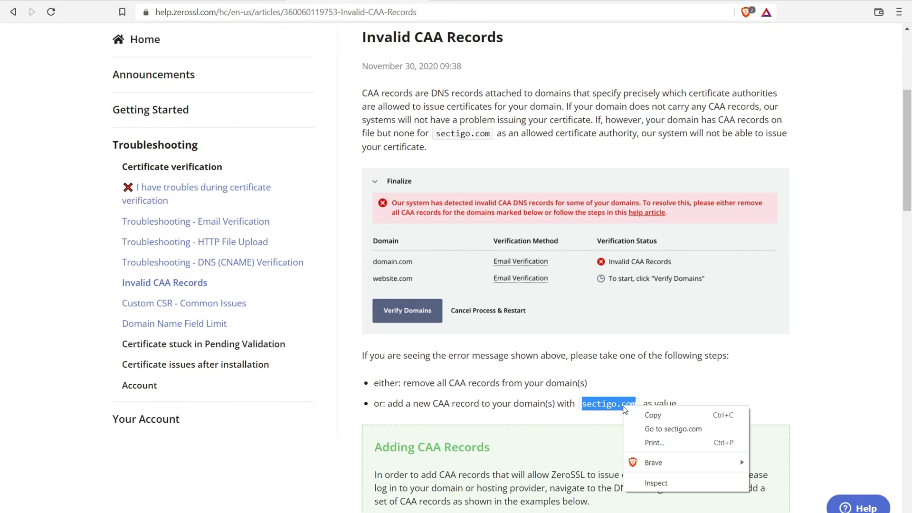
{"action": "left_click", "coordinate": [650, 416]}
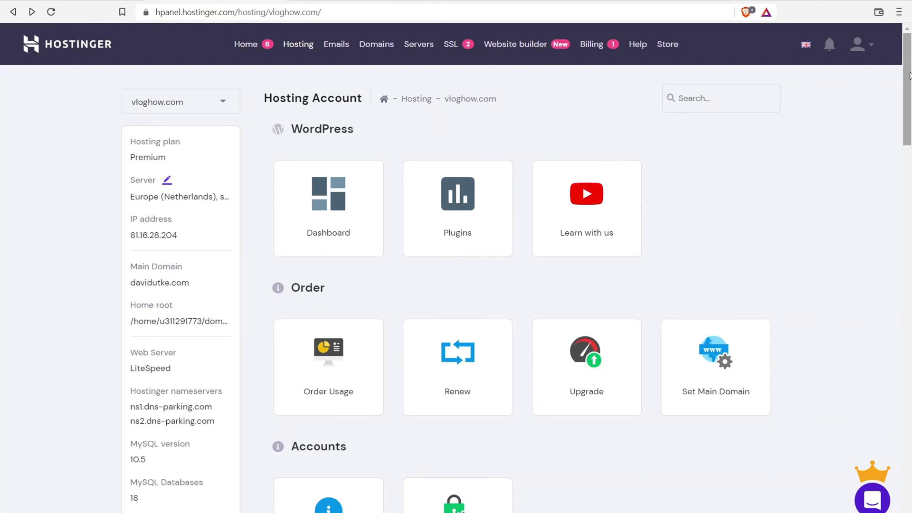
Scroll vloghow.com's hosting page to Advanced and go into the DNS Zone Editor
{"action": "left_click_drag", "start_coordinate": [909, 75], "coordinate": [900, 370]}
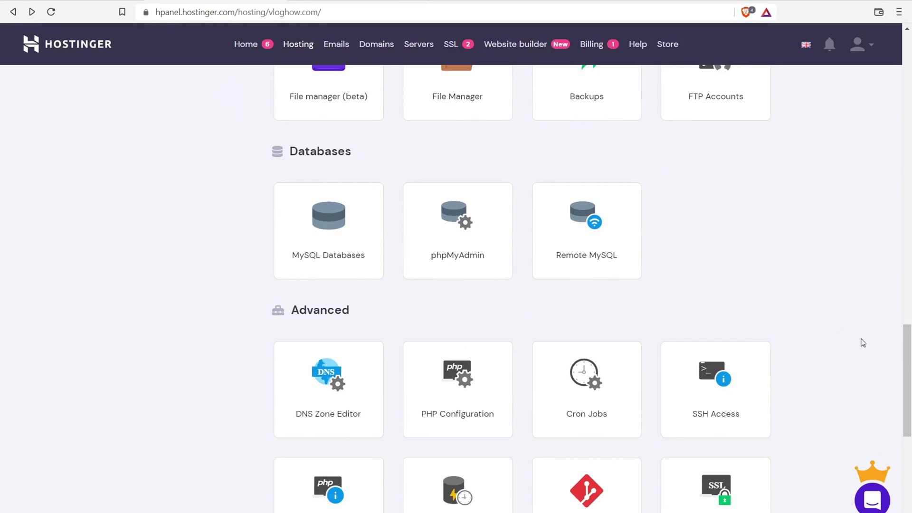
{"action": "scroll", "coordinate": [846, 342], "scroll_direction": "down", "scroll_amount": 3}
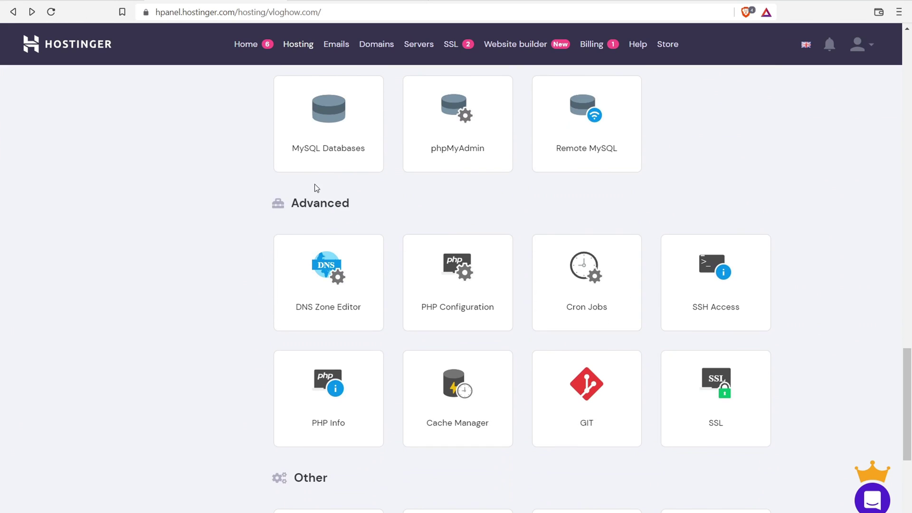
{"action": "left_click", "coordinate": [334, 290]}
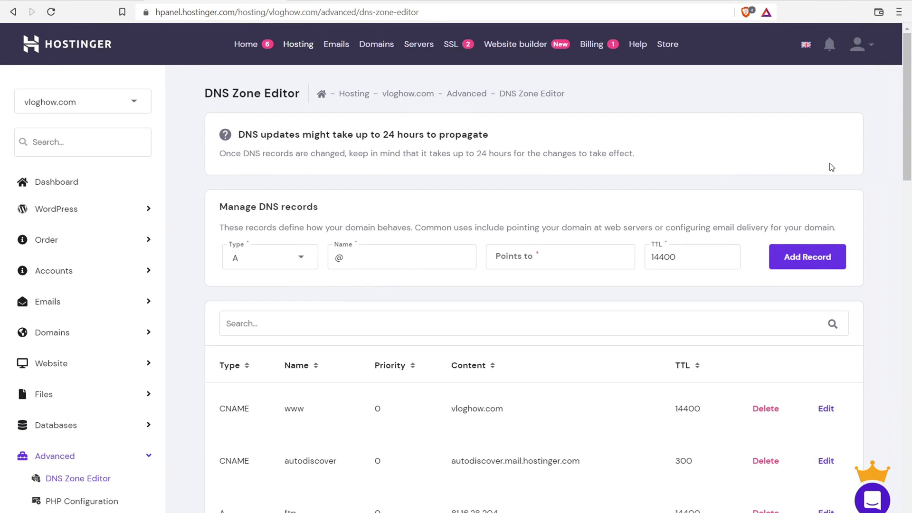
Review the comodoca.com, digicert.com, globalsign.com and letsencrypt.org CAA records against the help article
{"action": "left_click_drag", "start_coordinate": [909, 81], "coordinate": [902, 280]}
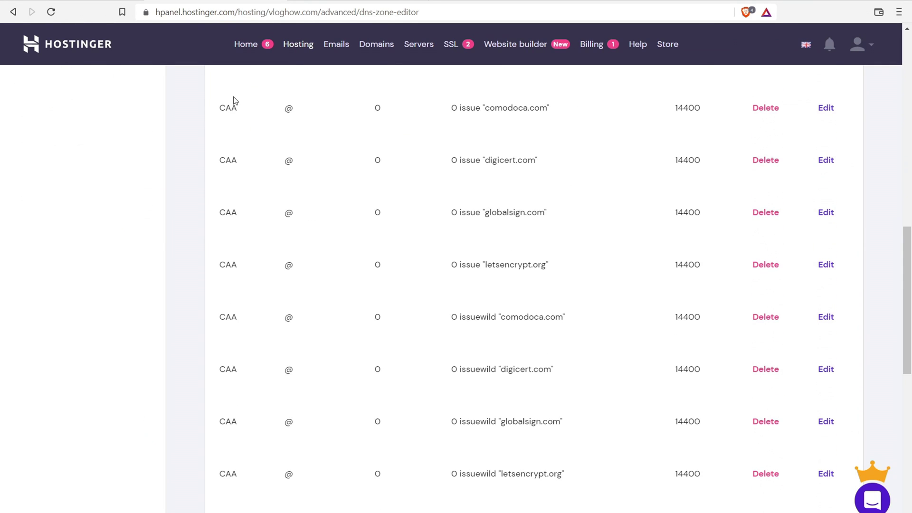
{"action": "scroll", "coordinate": [239, 396], "scroll_direction": "down", "scroll_amount": 5}
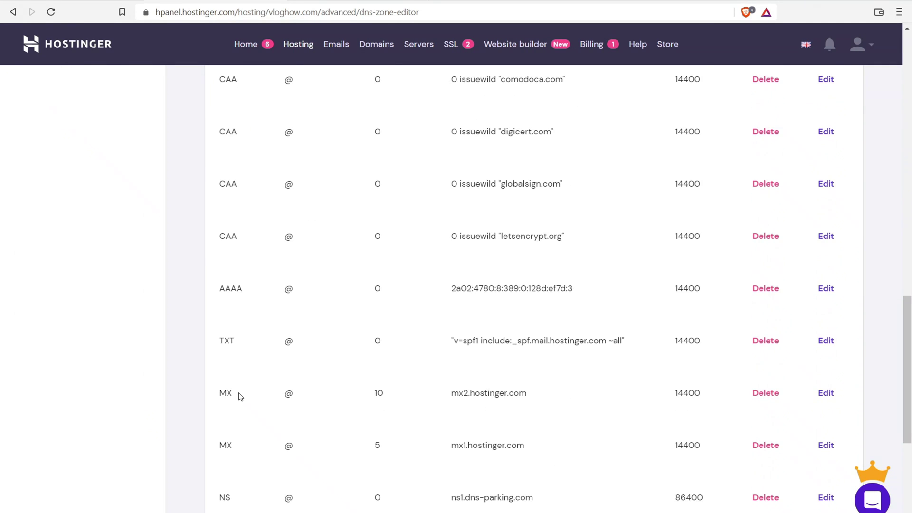
{"action": "scroll", "coordinate": [239, 394], "scroll_direction": "up", "scroll_amount": 15}
{"action": "scroll", "coordinate": [279, 382], "scroll_direction": "up", "scroll_amount": 4}
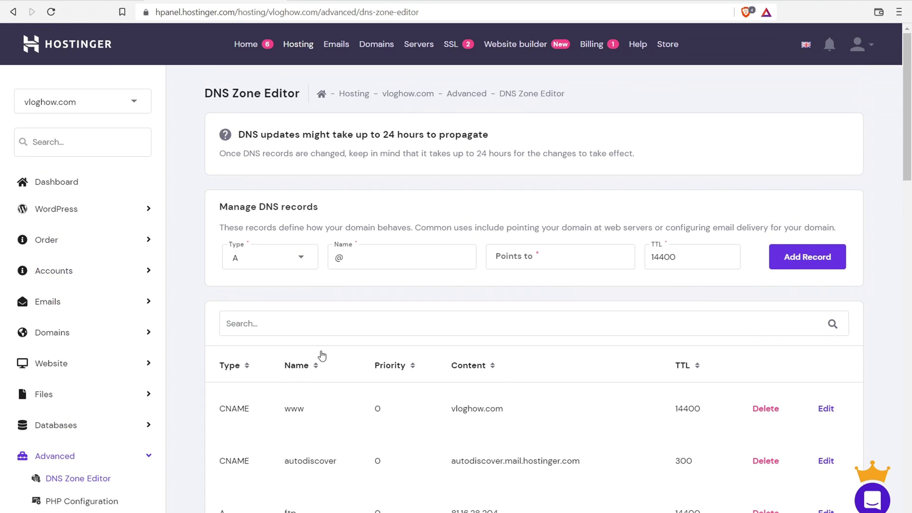
{"action": "key", "text": "ctrl+Tab"}
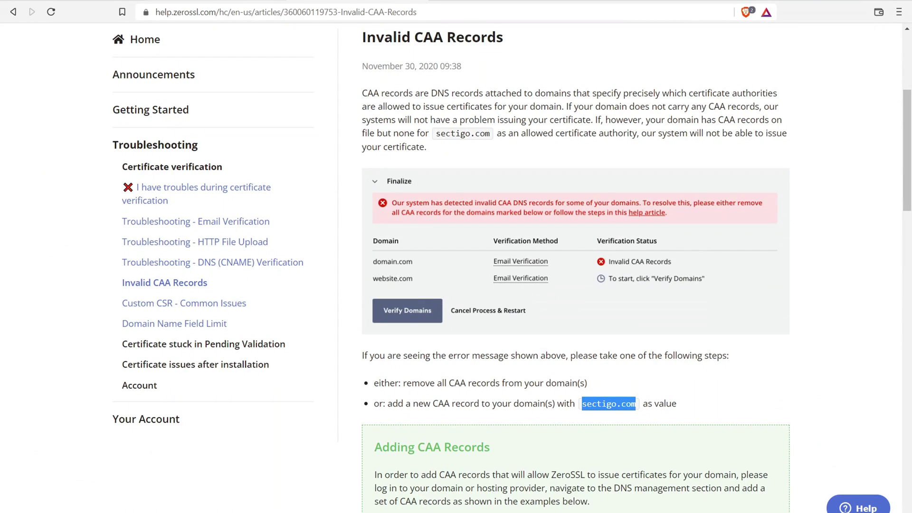
{"action": "key", "text": "ctrl+shift+Tab"}
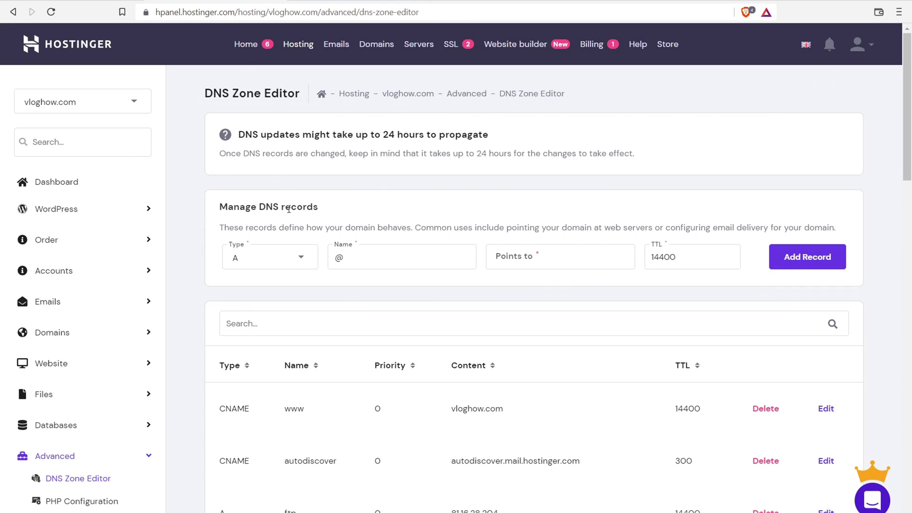
Start a new CAA record for vloghow.com with flag 0 and tag issue
{"action": "left_click", "coordinate": [295, 257]}
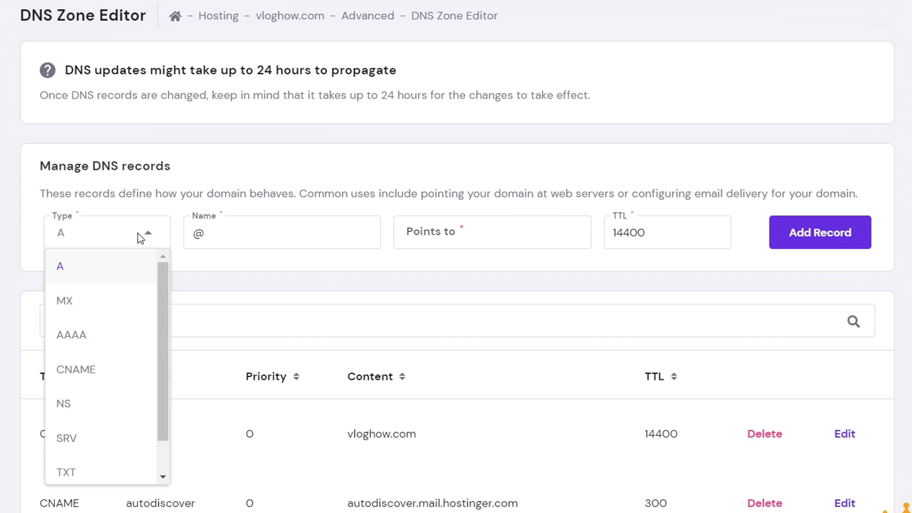
{"action": "left_click_drag", "start_coordinate": [159, 274], "coordinate": [167, 403]}
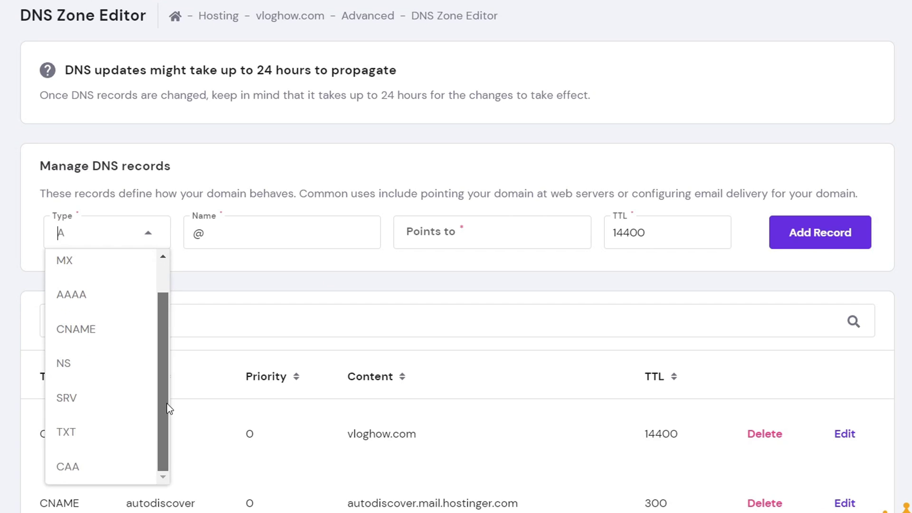
{"action": "left_click", "coordinate": [64, 468]}
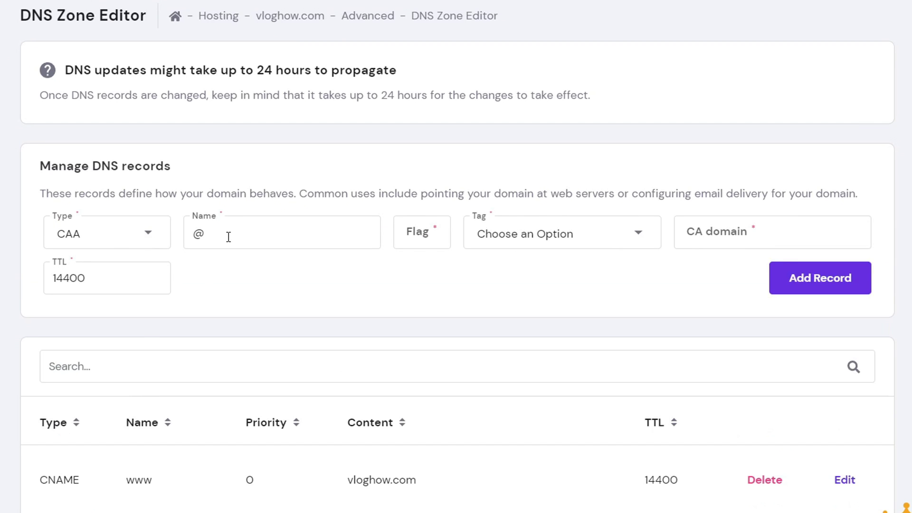
{"action": "left_click", "coordinate": [418, 235]}
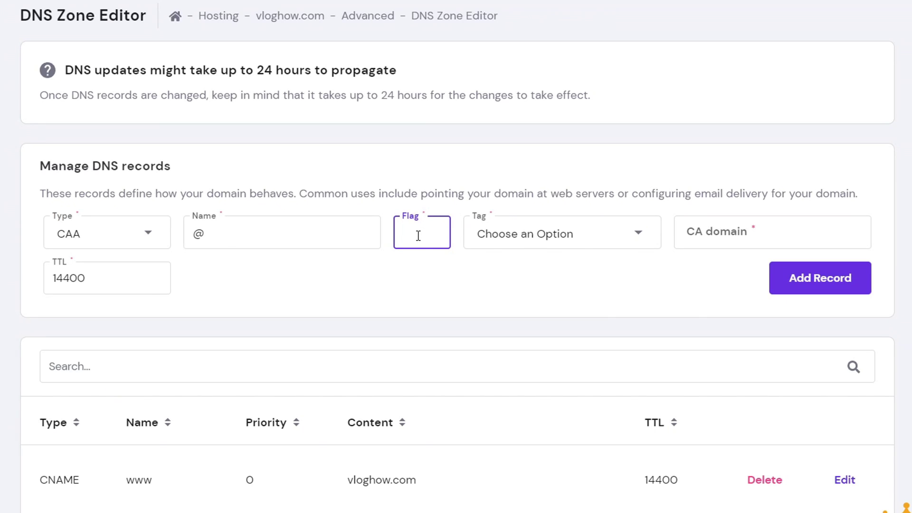
{"action": "type", "text": "0"}
{"action": "left_click", "coordinate": [551, 233]}
{"action": "left_click", "coordinate": [523, 283]}
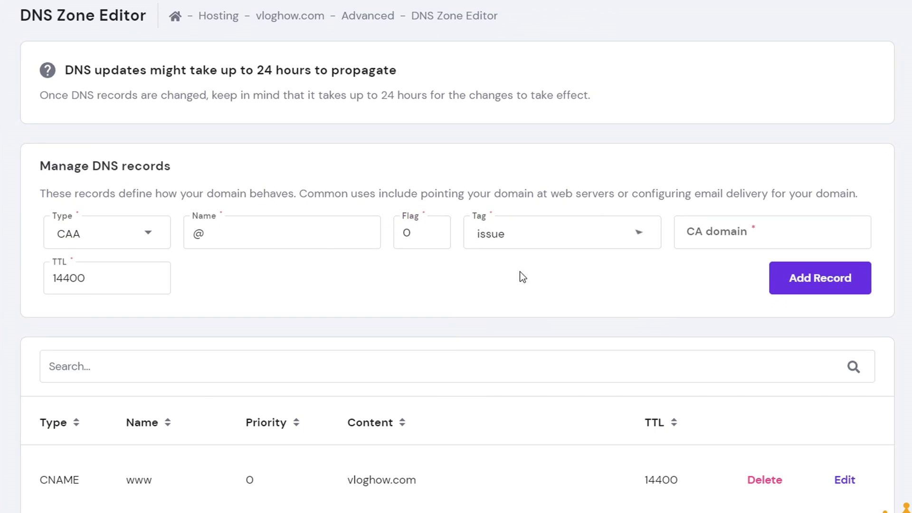
Paste sectigo.com as the CA domain, set TTL to 3600, and add the record
{"action": "left_click", "coordinate": [718, 232]}
{"action": "right_click", "coordinate": [718, 231]}
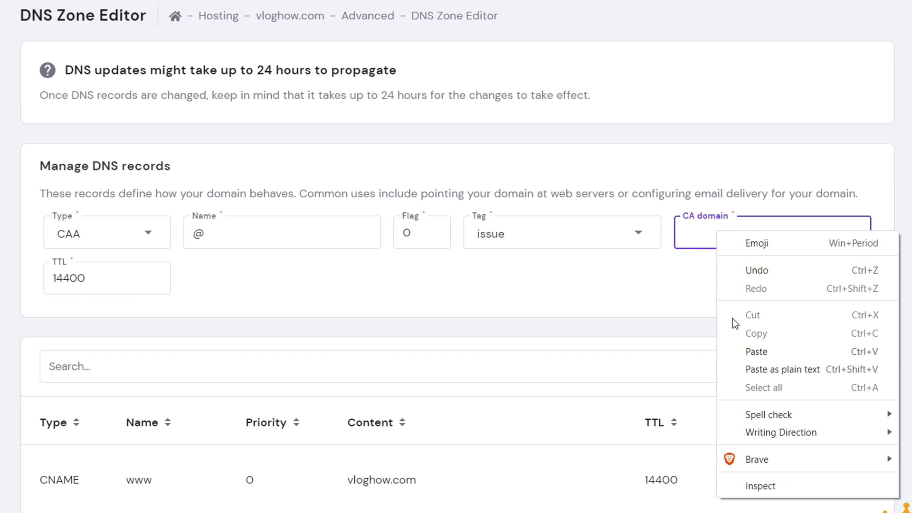
{"action": "left_click", "coordinate": [739, 350]}
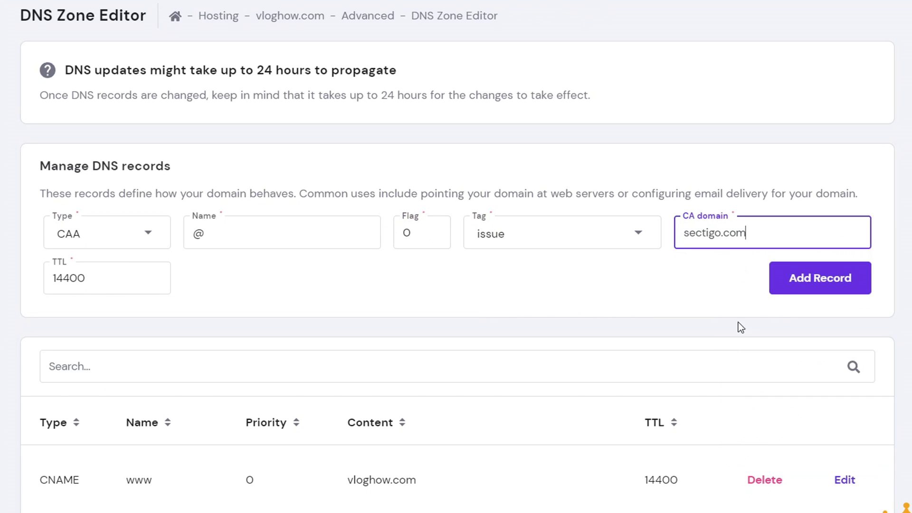
{"action": "left_click", "coordinate": [102, 277]}
{"action": "key", "text": "BackSpace"}
{"action": "key", "text": "BackSpace"}
{"action": "key", "text": "BackSpace"}
{"action": "key", "text": "BackSpace"}
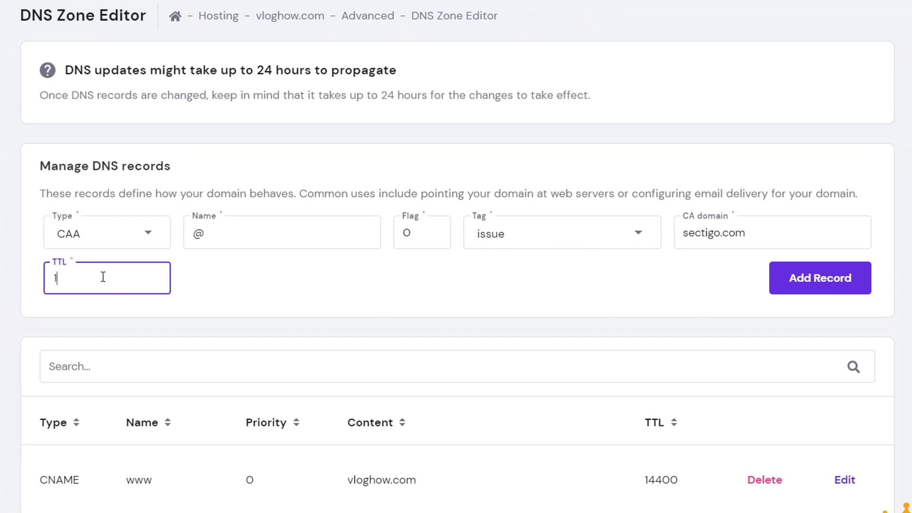
{"action": "type", "text": "3600"}
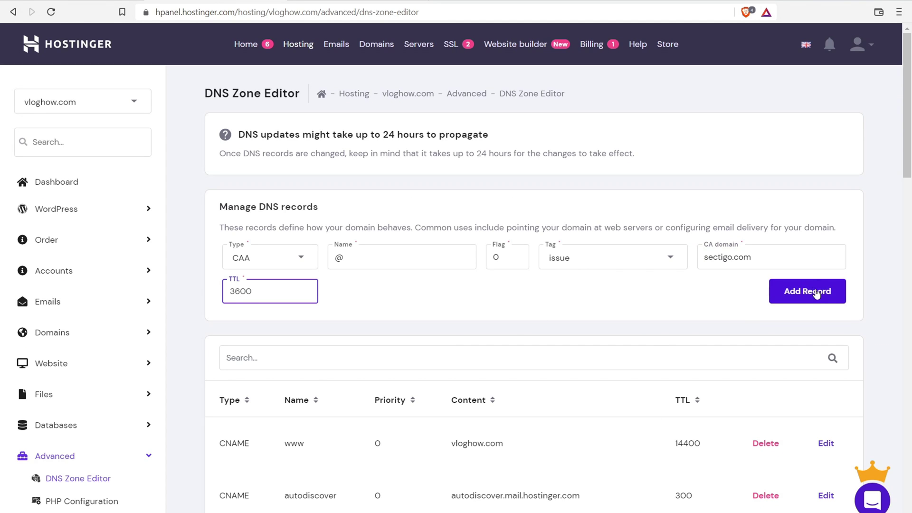
{"action": "left_click", "coordinate": [816, 294]}
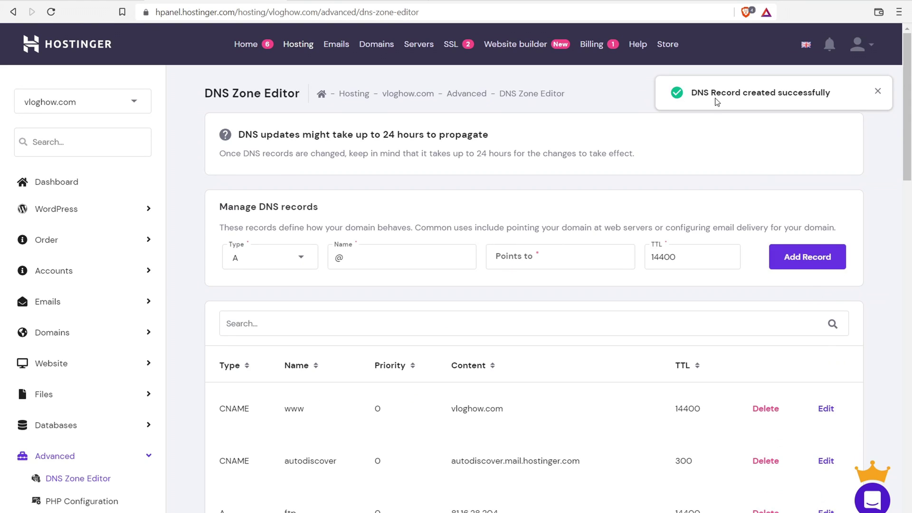
Read Example #1 in ZeroSSL's Invalid CAA Records article, including the issuewild sectigo.com line
{"action": "left_click_drag", "start_coordinate": [695, 92], "coordinate": [818, 96]}
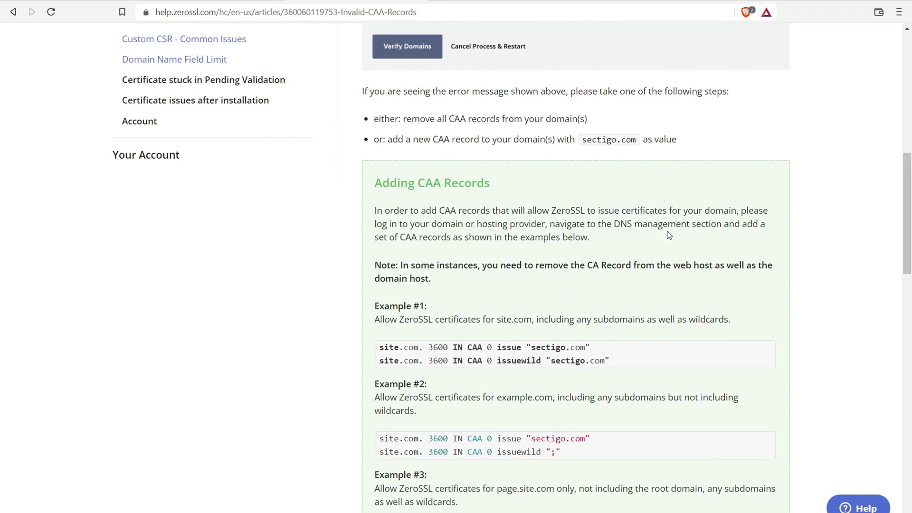
{"action": "left_click_drag", "start_coordinate": [591, 347], "coordinate": [658, 313]}
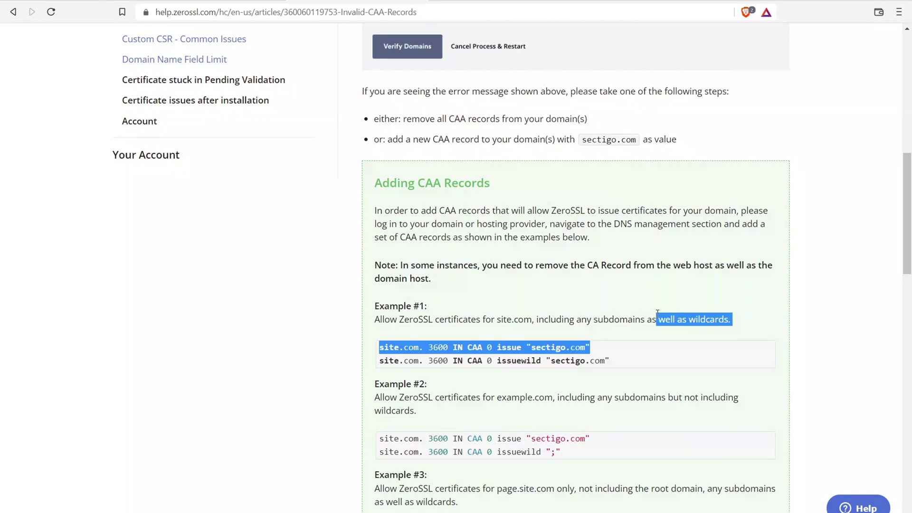
{"action": "left_click", "coordinate": [673, 318]}
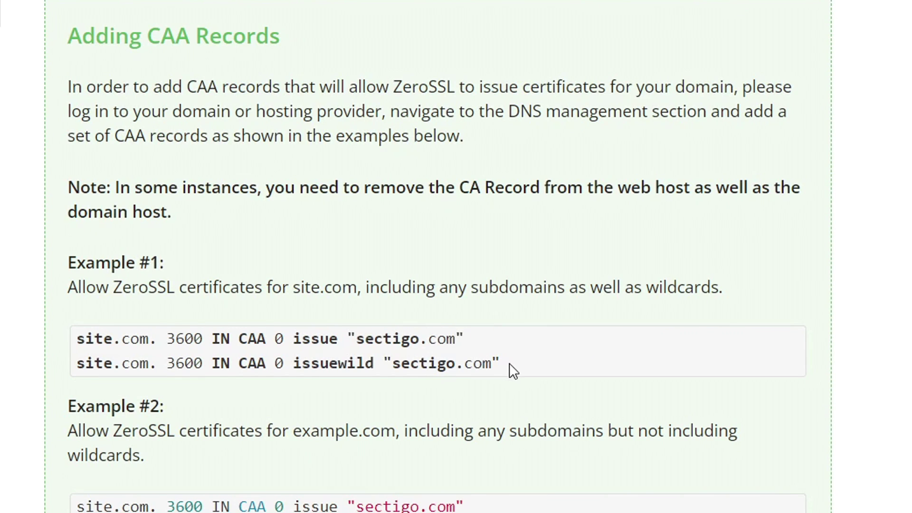
{"action": "left_click_drag", "start_coordinate": [509, 364], "coordinate": [203, 363]}
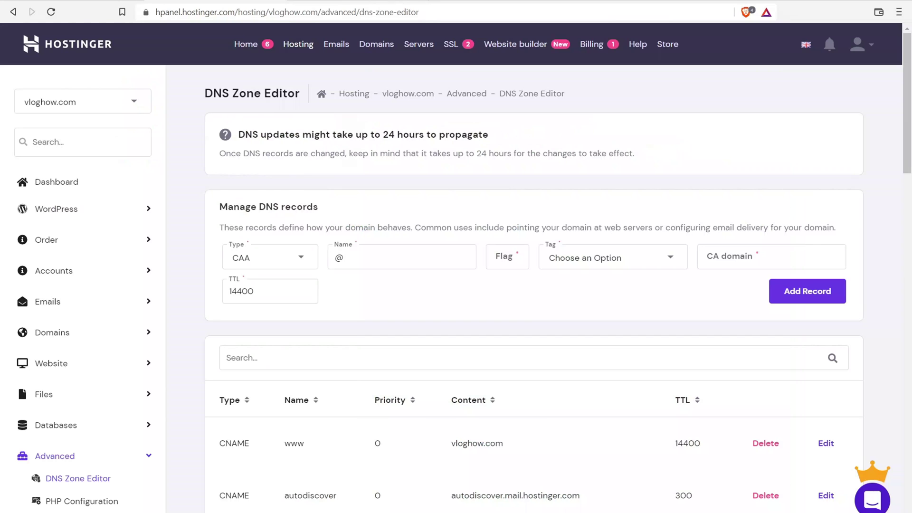
Start another CAA record with flag 0 and tag issuewild
{"action": "left_click", "coordinate": [280, 259]}
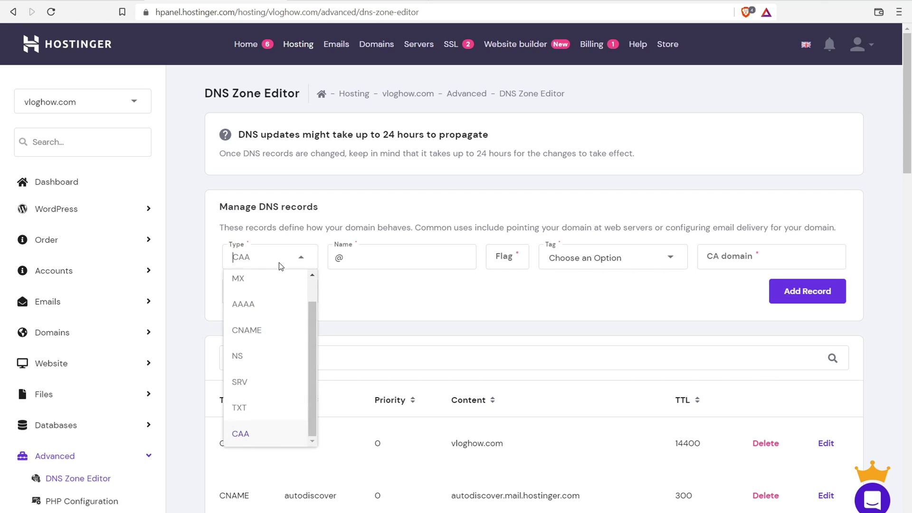
{"action": "left_click", "coordinate": [250, 433]}
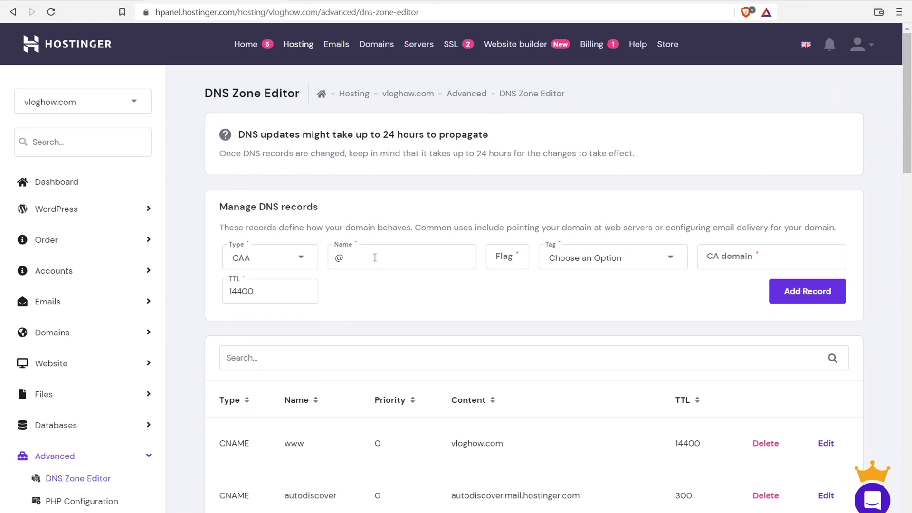
{"action": "left_click", "coordinate": [505, 260]}
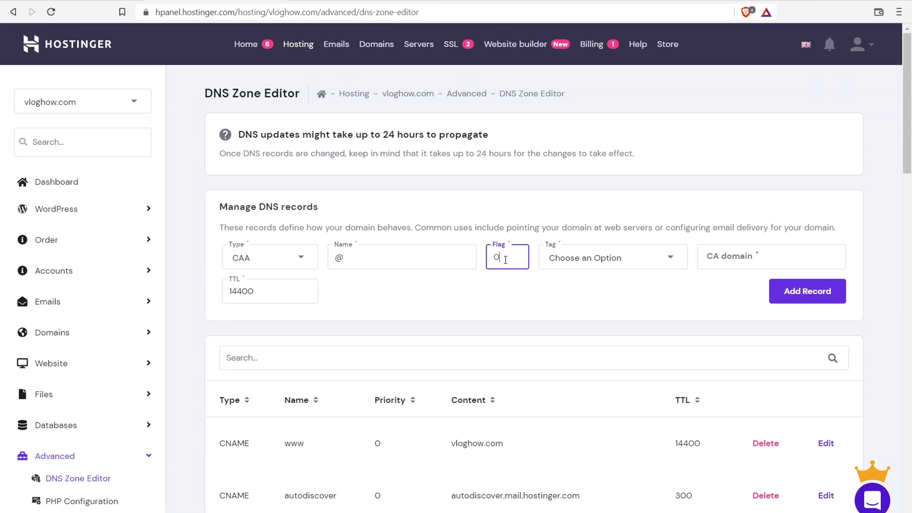
{"action": "left_click", "coordinate": [595, 259]}
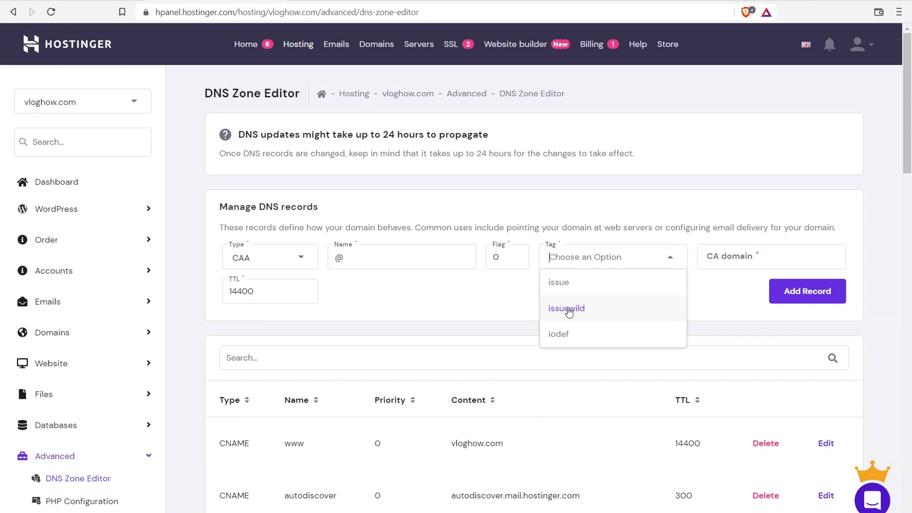
{"action": "left_click", "coordinate": [569, 309]}
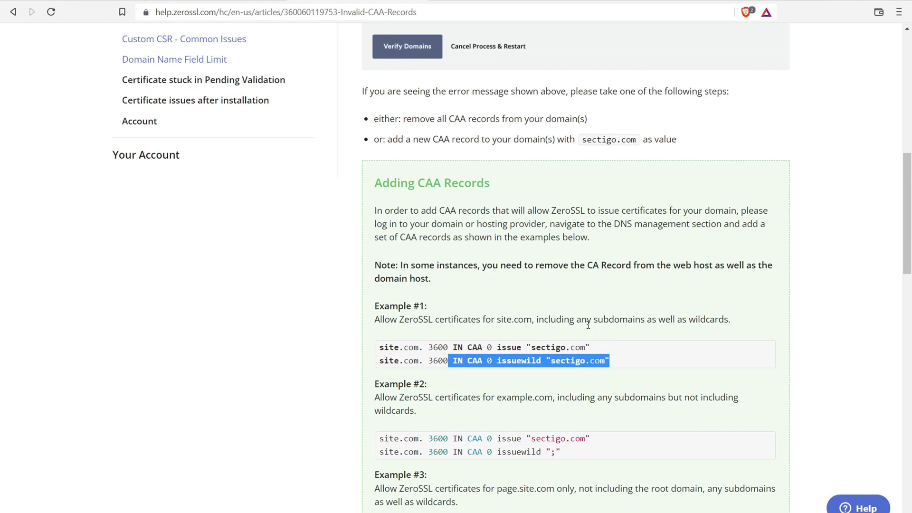
Copy sectigo.com from the help article's issuewild line into the CA domain field
{"action": "left_click", "coordinate": [580, 373]}
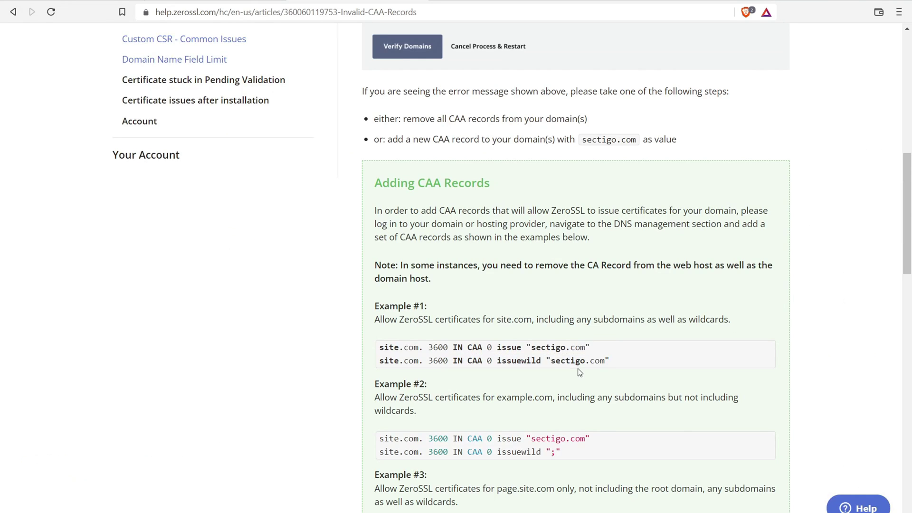
{"action": "left_click_drag", "start_coordinate": [551, 361], "coordinate": [606, 363]}
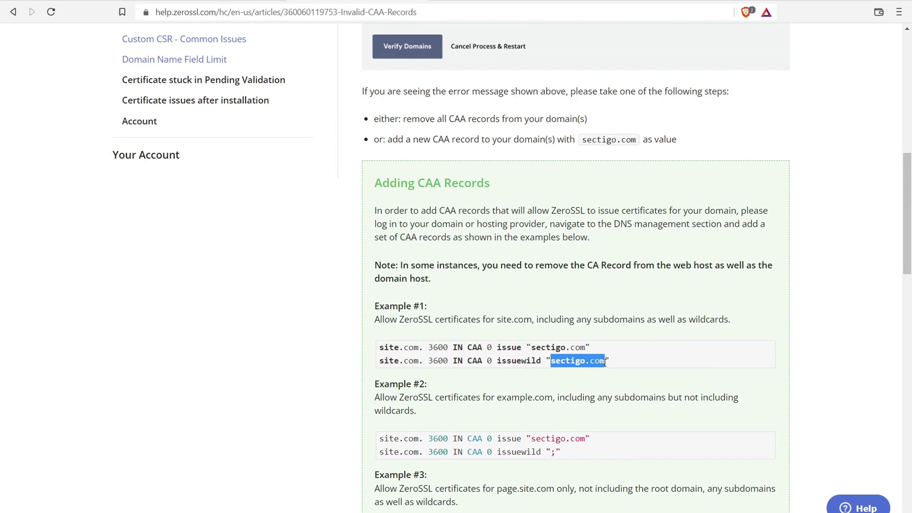
{"action": "right_click", "coordinate": [587, 362]}
{"action": "left_click", "coordinate": [611, 369]}
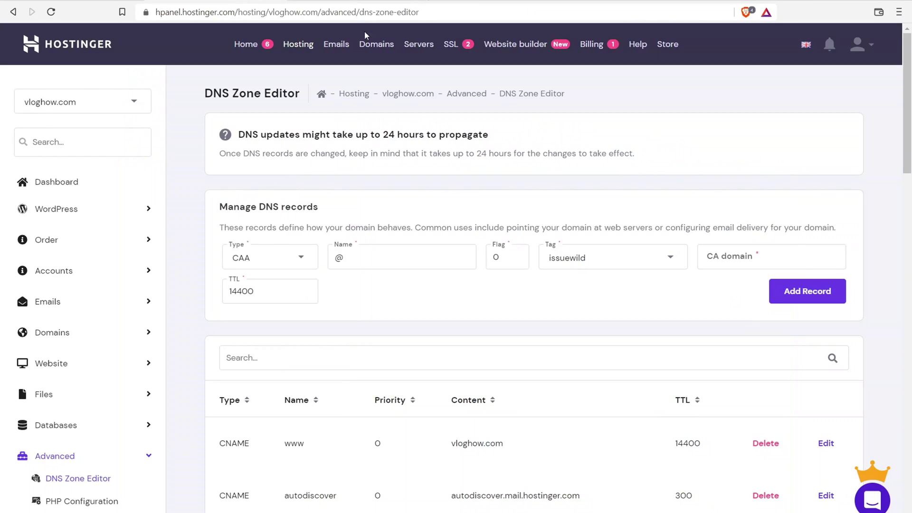
{"action": "left_click", "coordinate": [720, 258]}
{"action": "right_click", "coordinate": [719, 258]}
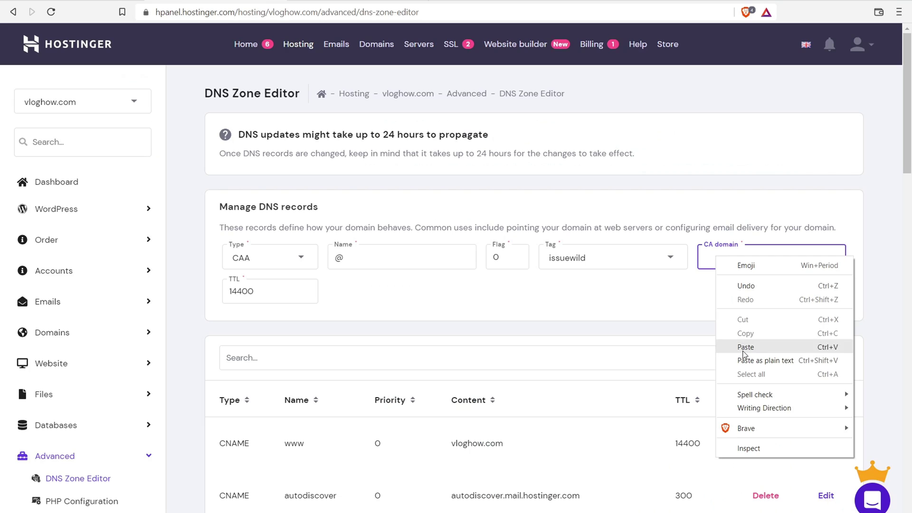
{"action": "left_click", "coordinate": [744, 350]}
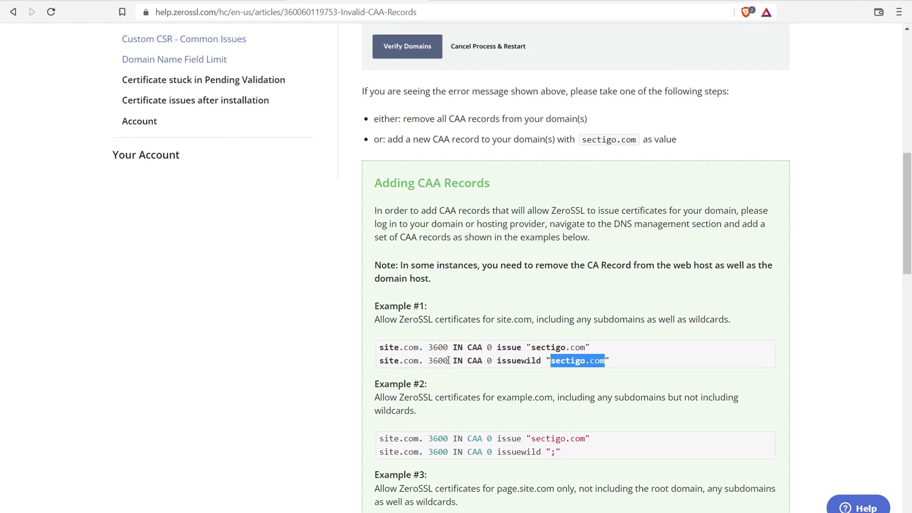
Replace the 14400 TTL with 3600 copied from the article and add the record
{"action": "left_click_drag", "start_coordinate": [448, 363], "coordinate": [428, 362]}
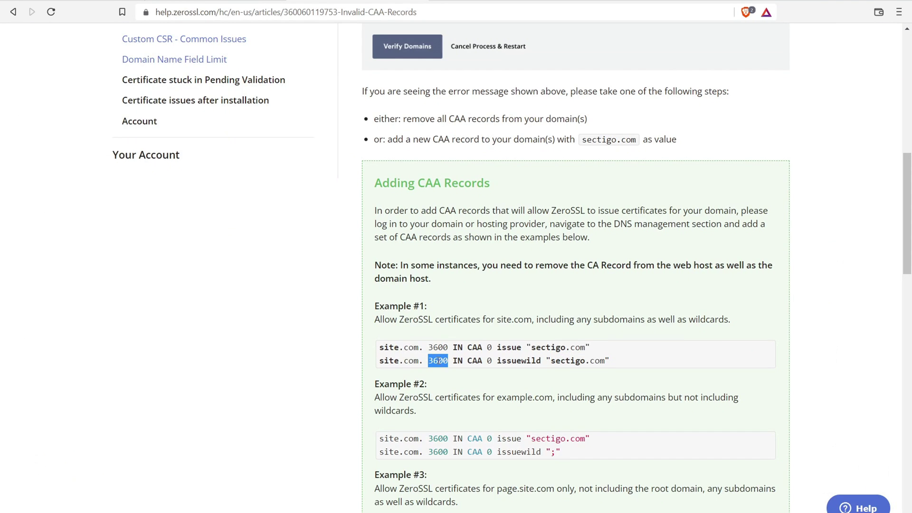
{"action": "right_click", "coordinate": [446, 369]}
{"action": "left_click", "coordinate": [470, 372]}
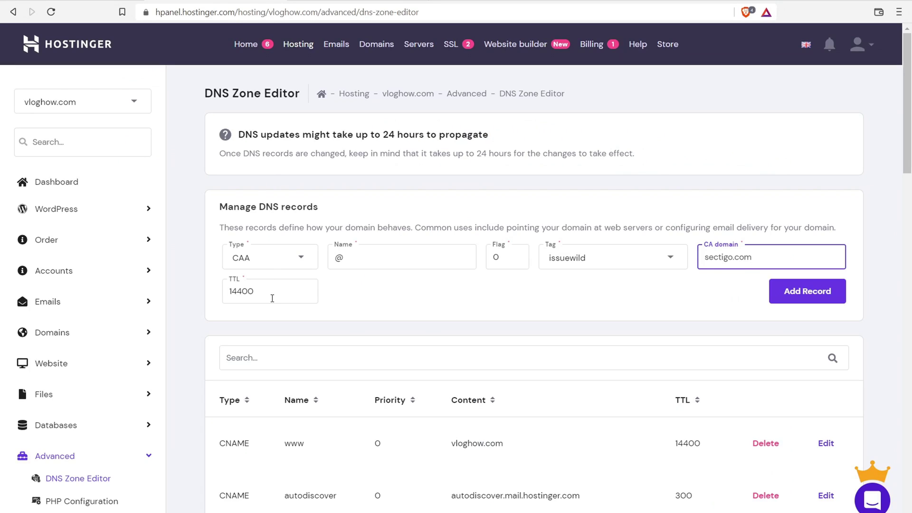
{"action": "double_click", "coordinate": [270, 293]}
{"action": "key", "text": "BackSpace"}
{"action": "right_click", "coordinate": [254, 293]}
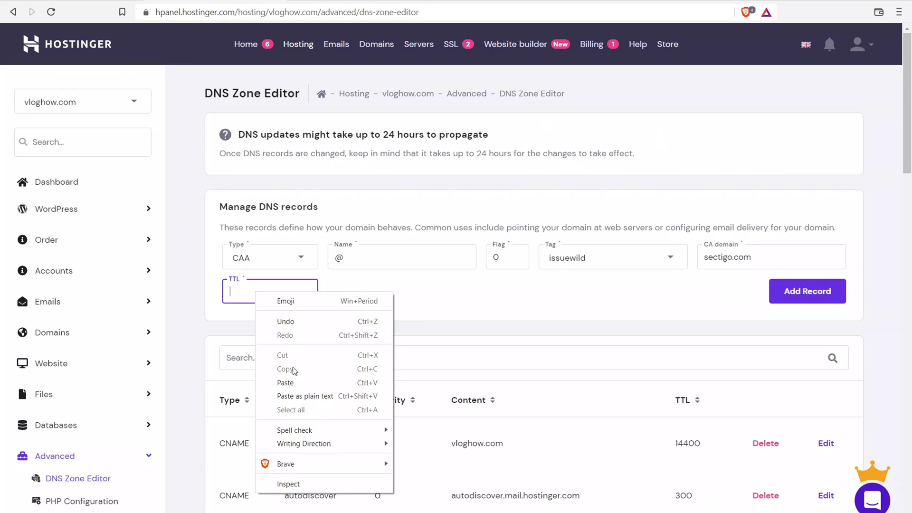
{"action": "left_click", "coordinate": [294, 378]}
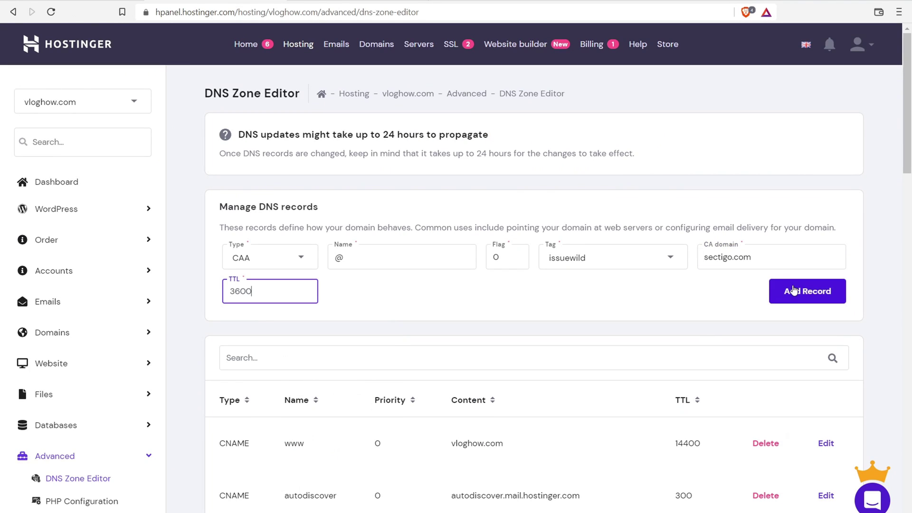
{"action": "left_click", "coordinate": [798, 295]}
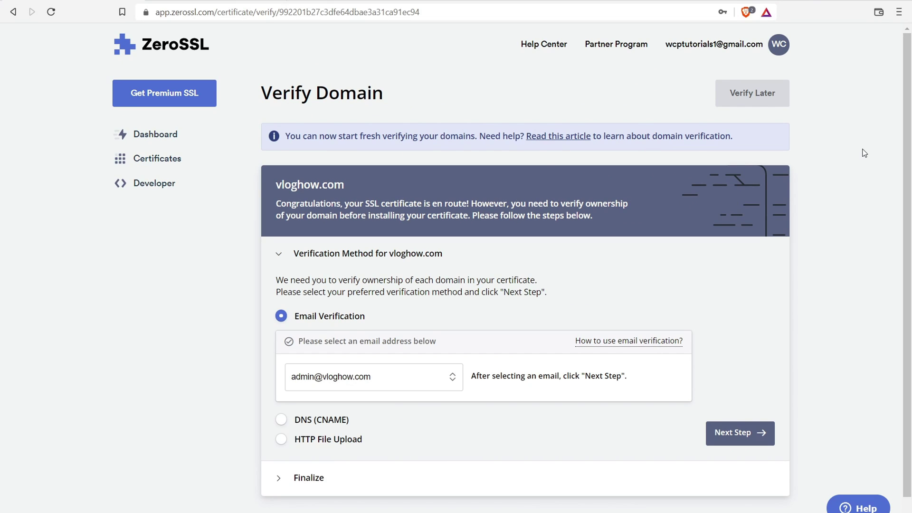
Verify ownership of vloghow.com in ZeroSSL using HTTP file upload
{"action": "left_click", "coordinate": [282, 442]}
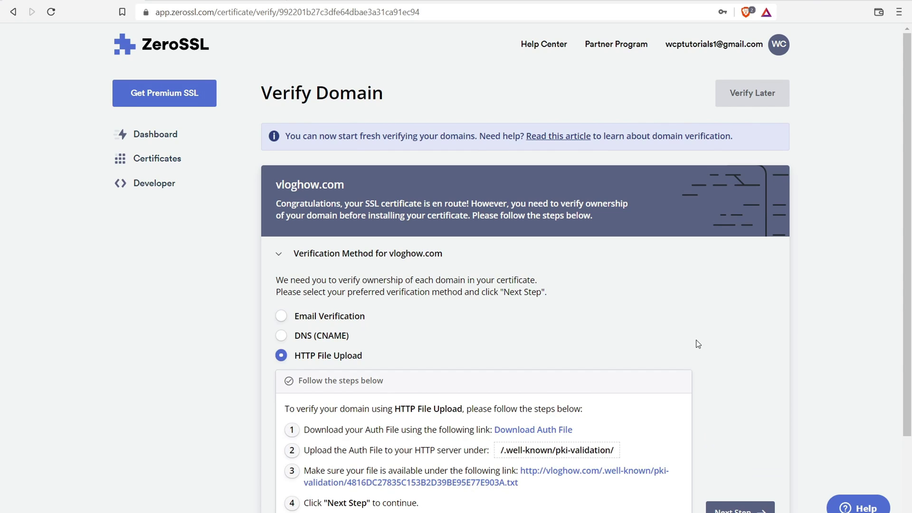
{"action": "scroll", "coordinate": [703, 416], "scroll_direction": "down", "scroll_amount": 2}
{"action": "left_click", "coordinate": [734, 412]}
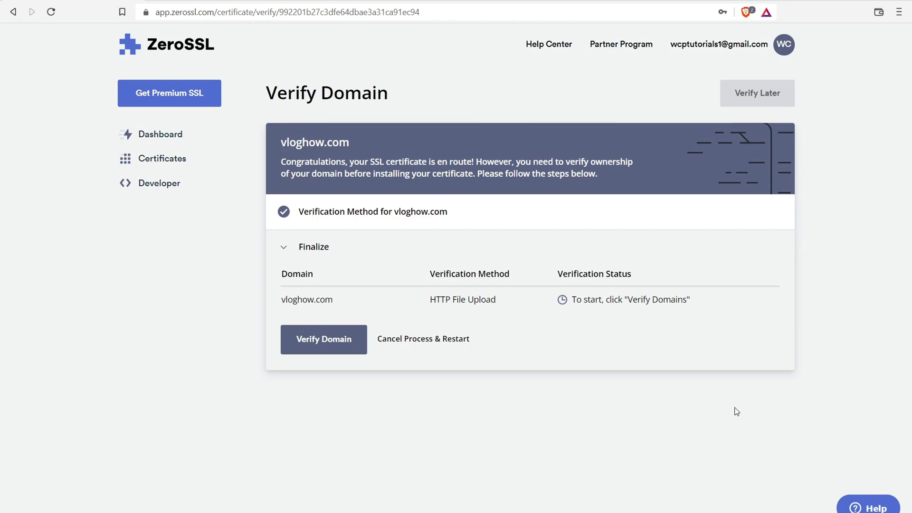
{"action": "left_click", "coordinate": [327, 339]}
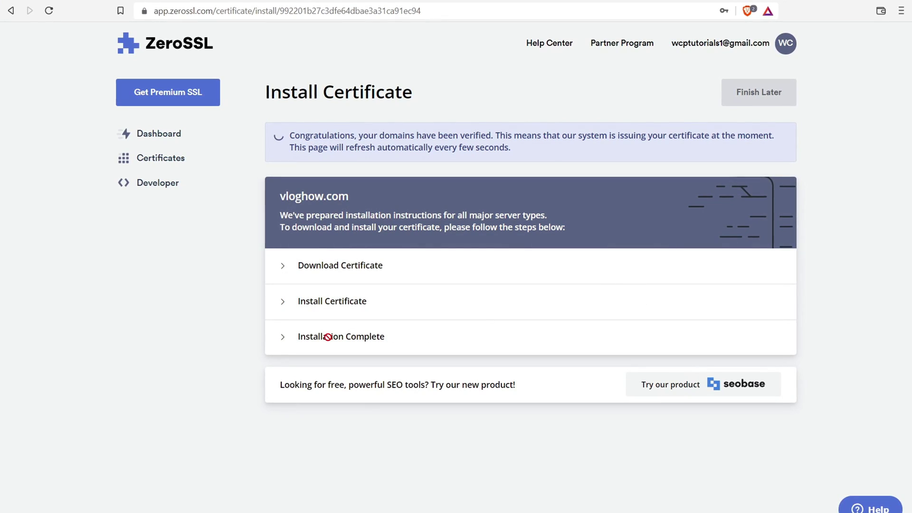
Download the vloghow.com certificate in Default Format and save vloghow.com.zip to the desktop
{"action": "left_click_drag", "start_coordinate": [384, 135], "coordinate": [469, 127]}
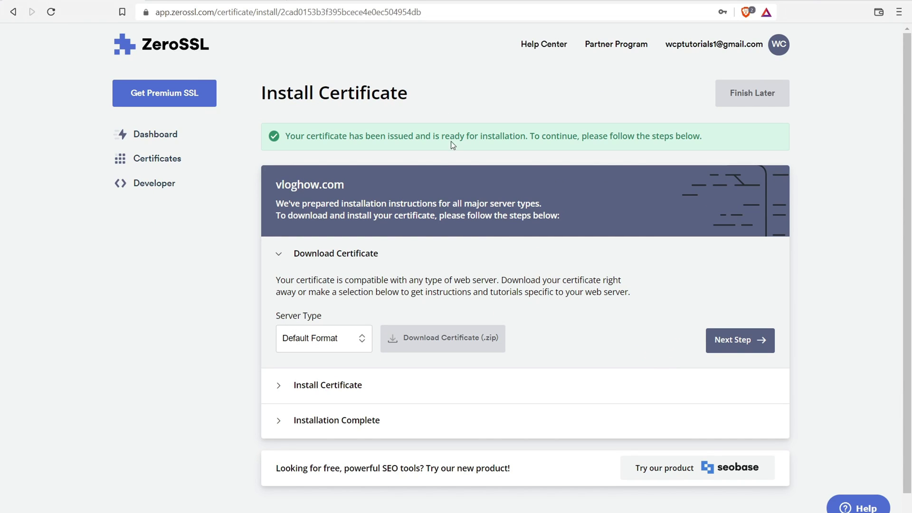
{"action": "left_click", "coordinate": [452, 339]}
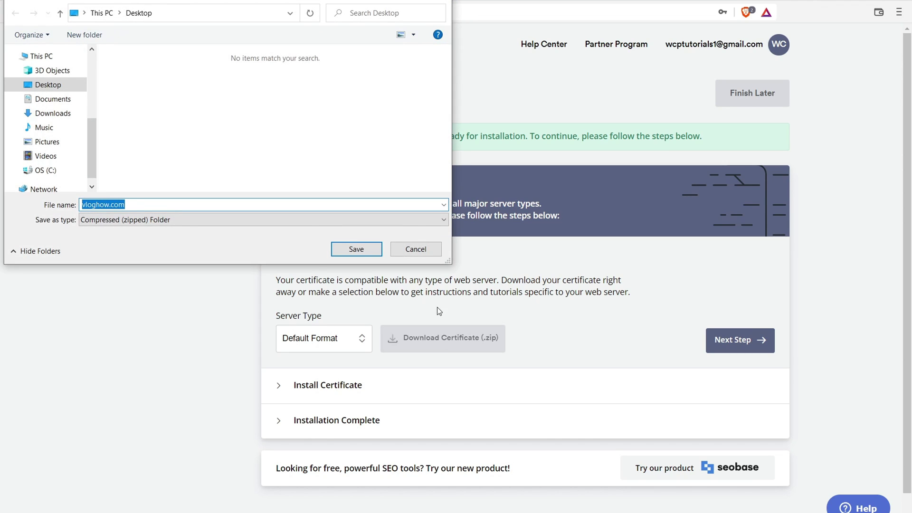
{"action": "left_click", "coordinate": [356, 247]}
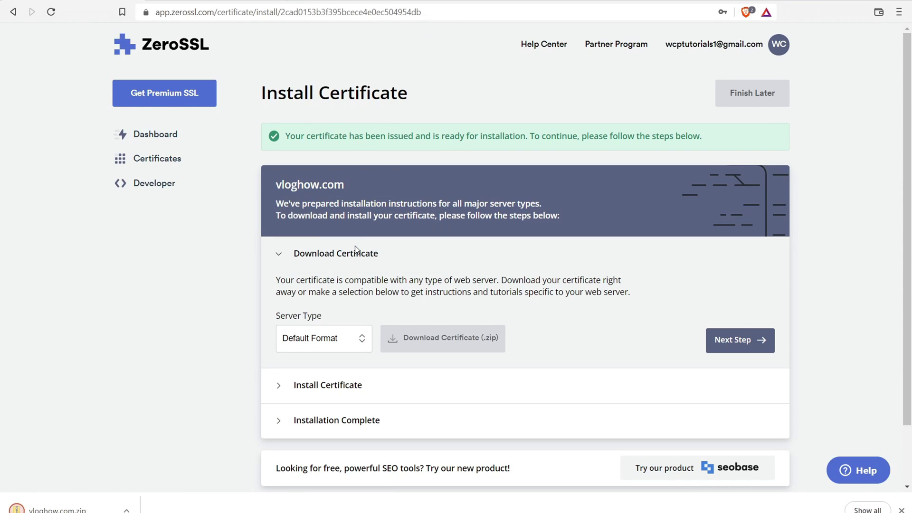
Open the vloghow.com hosting account in hPanel and go to its SSL page, found by searching 'ssl'
{"action": "key", "text": "ctrl+Tab"}
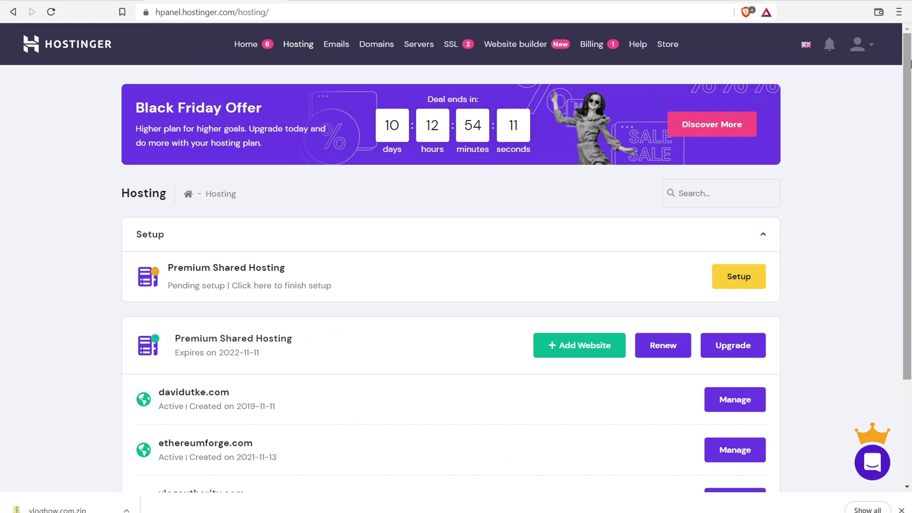
{"action": "scroll", "coordinate": [910, 54], "scroll_direction": "down", "scroll_amount": 3}
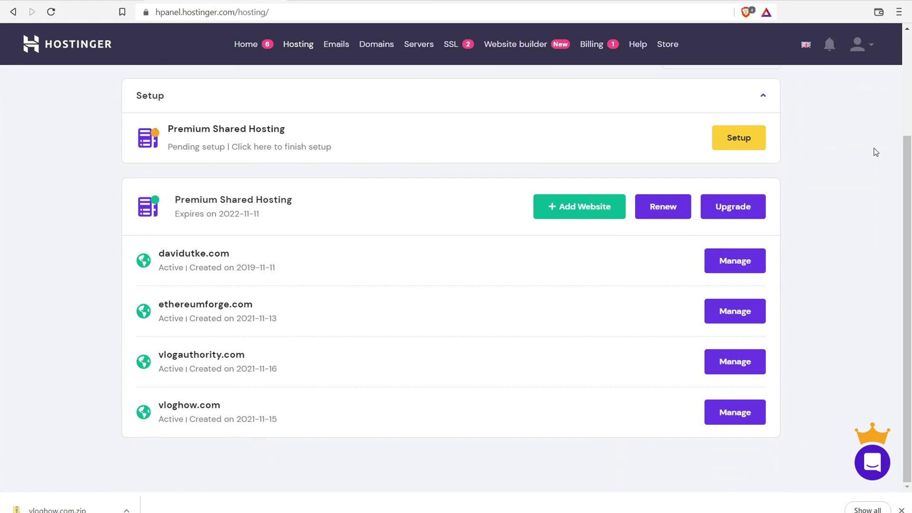
{"action": "left_click", "coordinate": [740, 421]}
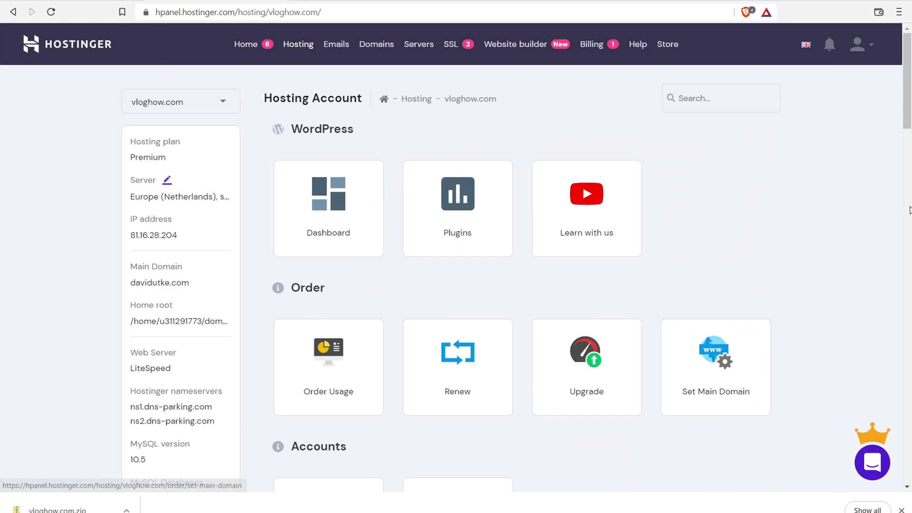
{"action": "scroll", "coordinate": [910, 126], "scroll_direction": "down", "scroll_amount": 2}
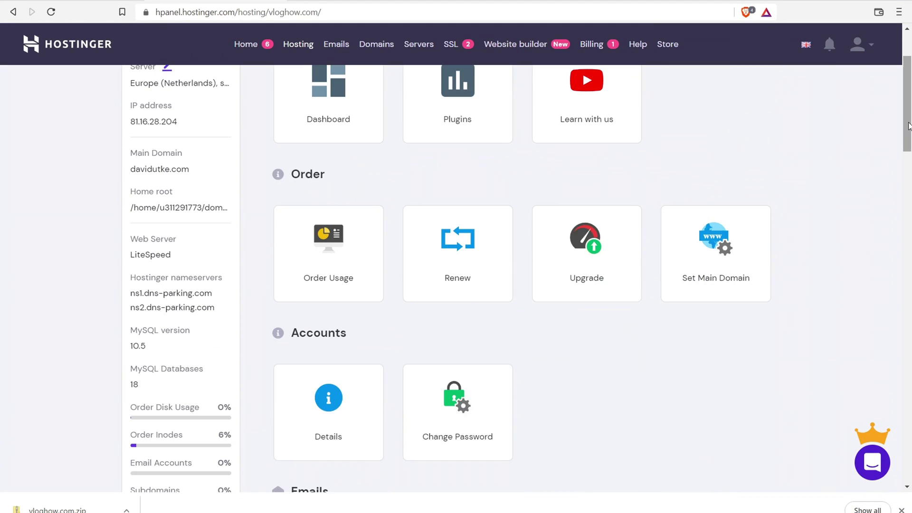
{"action": "key", "text": "ctrl+f"}
{"action": "key", "text": "Return"}
{"action": "key", "text": "Return"}
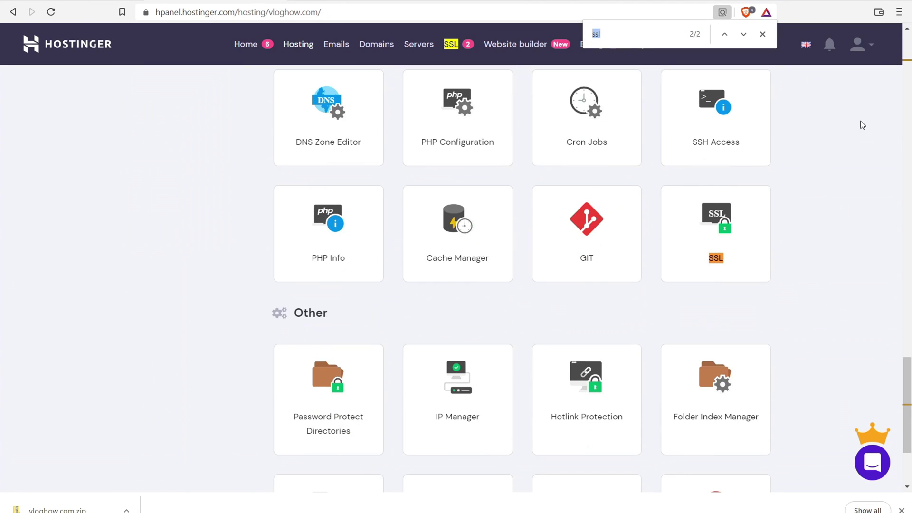
{"action": "left_click", "coordinate": [840, 209]}
{"action": "left_click", "coordinate": [758, 38]}
{"action": "left_click", "coordinate": [716, 229]}
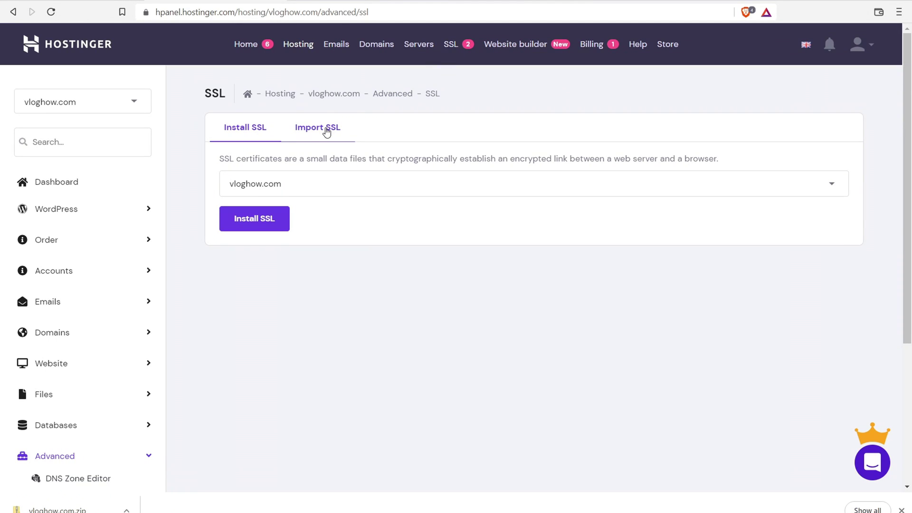
Show the Import SSL form for vloghow.com and dismiss the download notice
{"action": "left_click", "coordinate": [327, 133]}
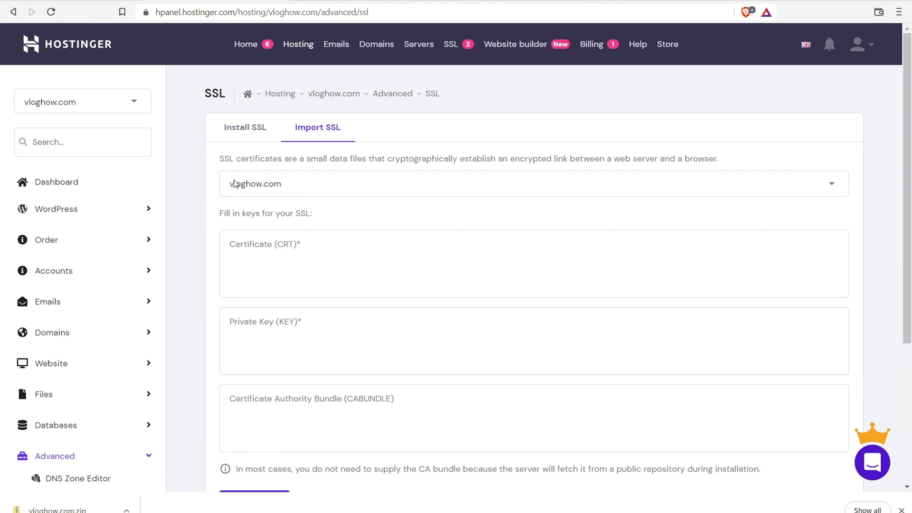
{"action": "left_click_drag", "start_coordinate": [227, 215], "coordinate": [370, 191]}
{"action": "left_click", "coordinate": [902, 509]}
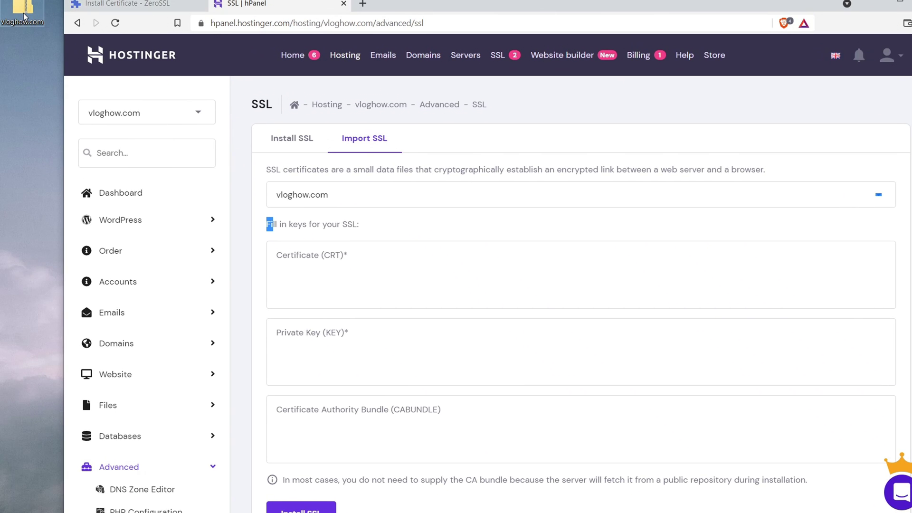
Extract vloghow.com.zip into a vloghow.com folder on the desktop
{"action": "double_click", "coordinate": [22, 15]}
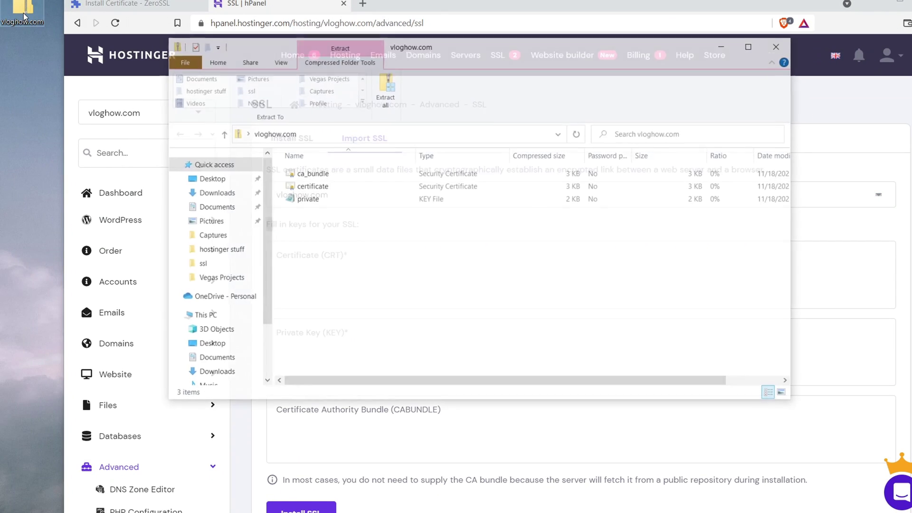
{"action": "left_click", "coordinate": [384, 90]}
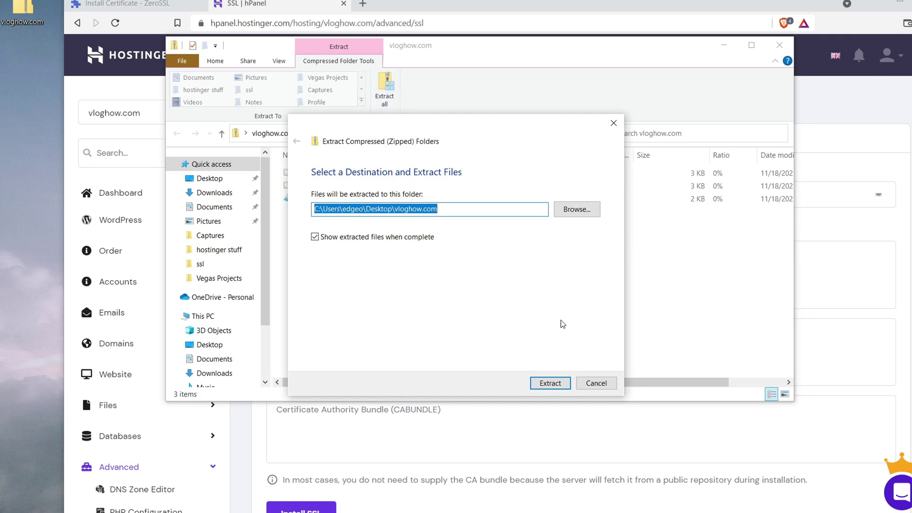
{"action": "left_click", "coordinate": [550, 383]}
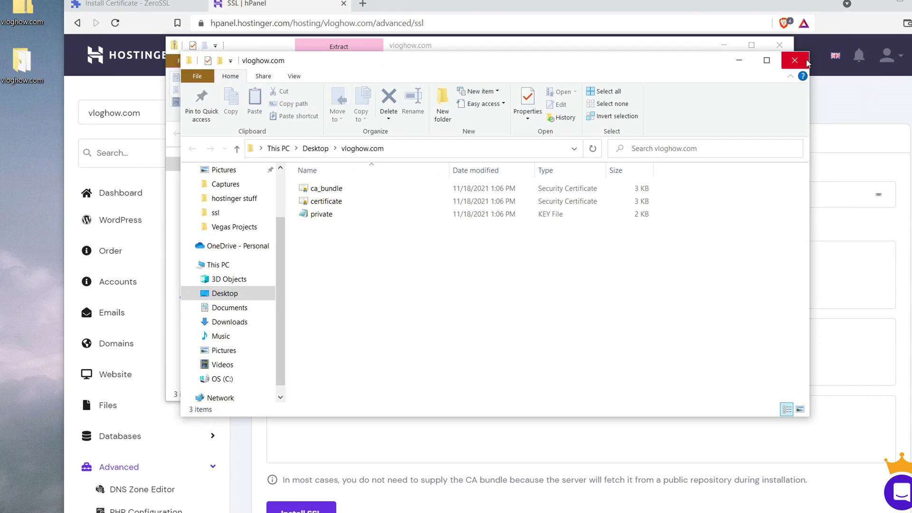
{"action": "left_click", "coordinate": [795, 60]}
{"action": "left_click", "coordinate": [790, 43]}
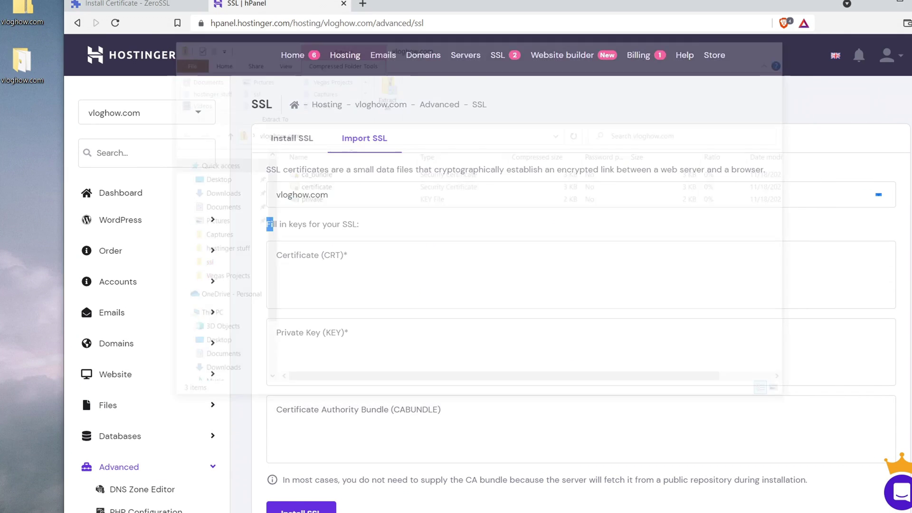
{"action": "double_click", "coordinate": [19, 64]}
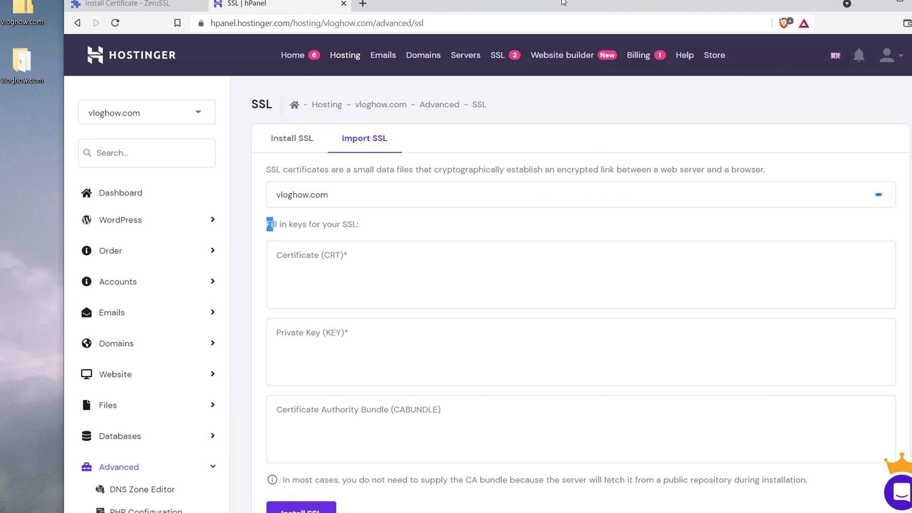
{"action": "left_click", "coordinate": [22, 63]}
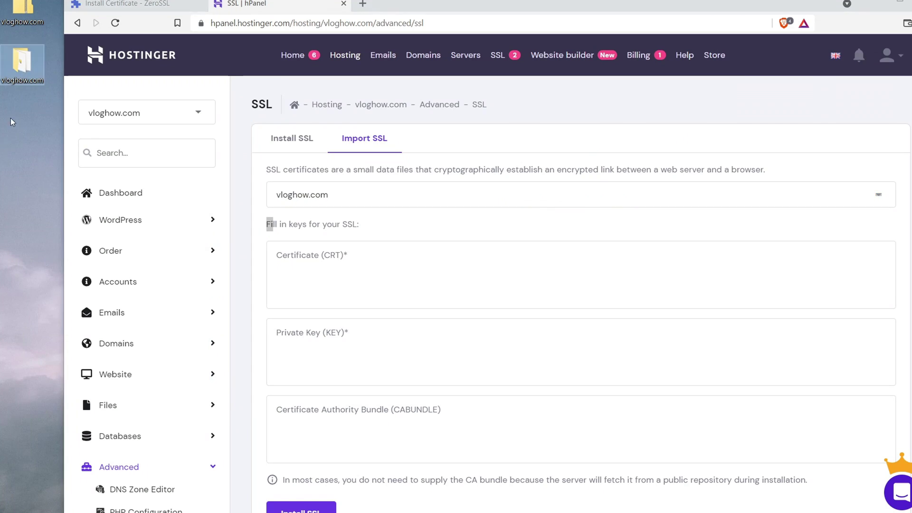
Open the vloghow.com folder and select its ca_bundle file among the certificate and private key files
{"action": "double_click", "coordinate": [24, 64]}
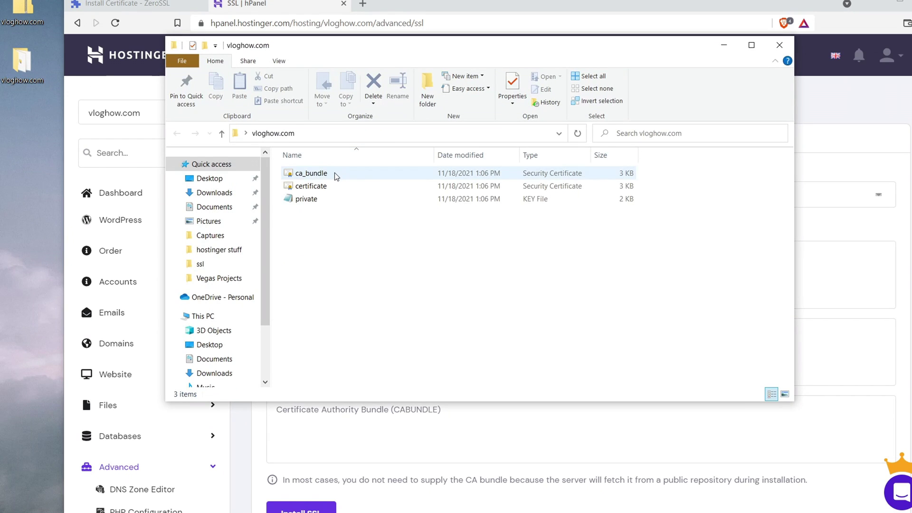
{"action": "left_click", "coordinate": [779, 45]}
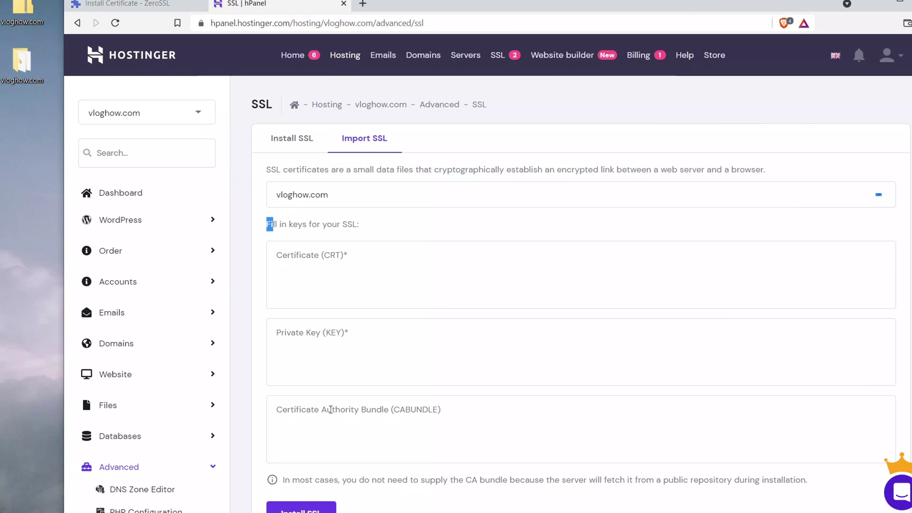
{"action": "left_click", "coordinate": [331, 410]}
{"action": "left_click", "coordinate": [317, 333]}
{"action": "left_click", "coordinate": [295, 266]}
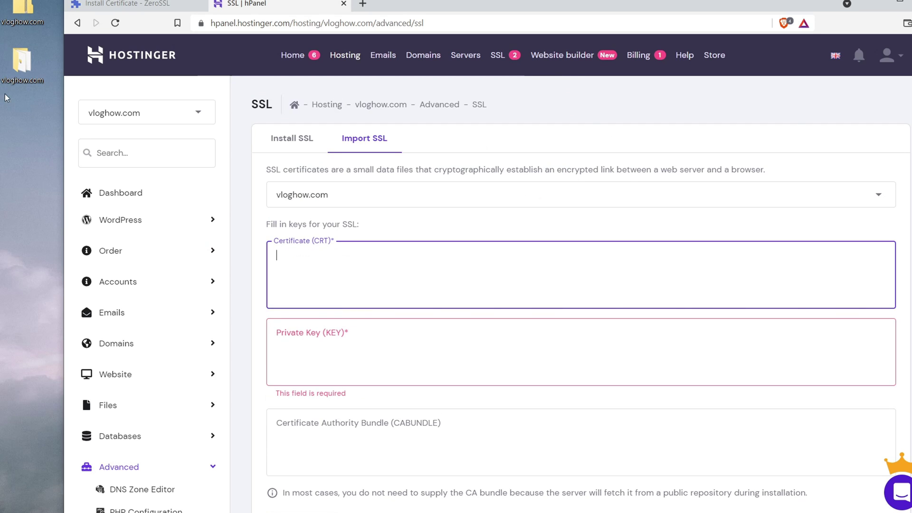
{"action": "left_click", "coordinate": [15, 64]}
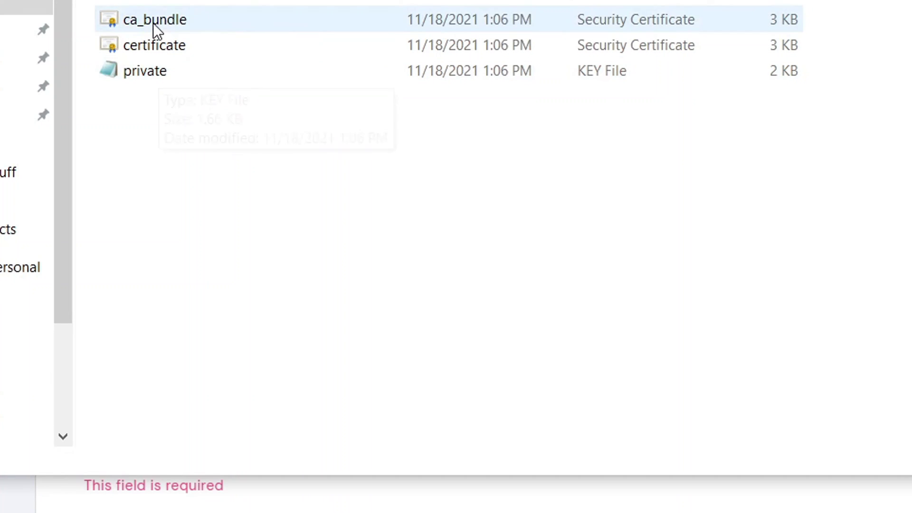
{"action": "left_click", "coordinate": [311, 174]}
Open ca_bundle in Notepad and copy its entire certificate text
{"action": "right_click", "coordinate": [150, 18]}
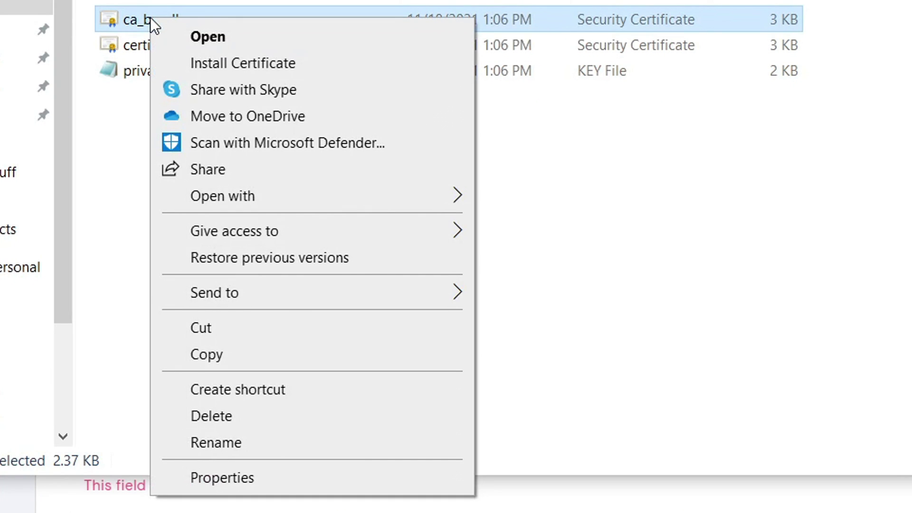
{"action": "mouse_move", "coordinate": [340, 195]}
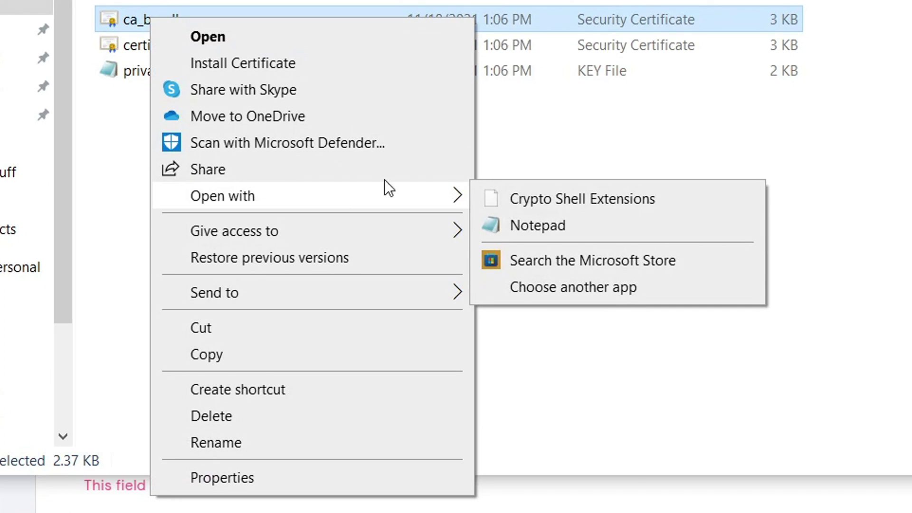
{"action": "left_click", "coordinate": [535, 225]}
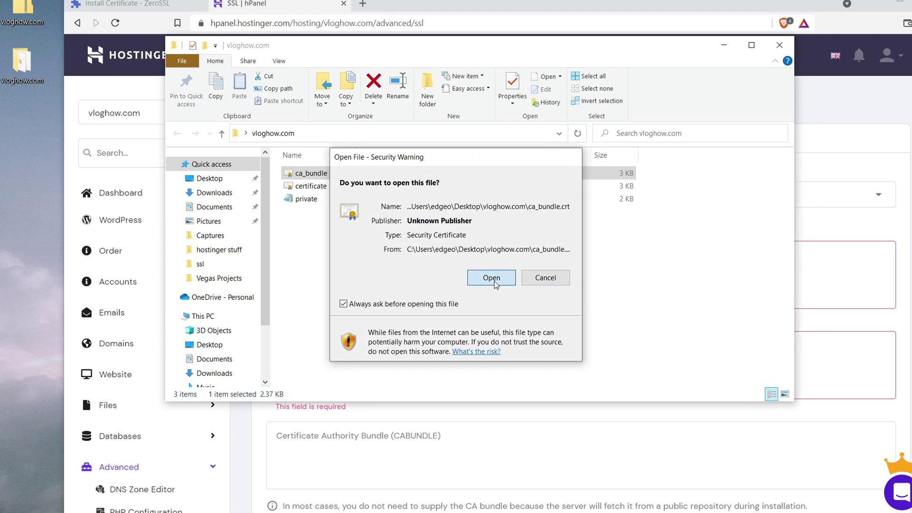
{"action": "left_click", "coordinate": [495, 282]}
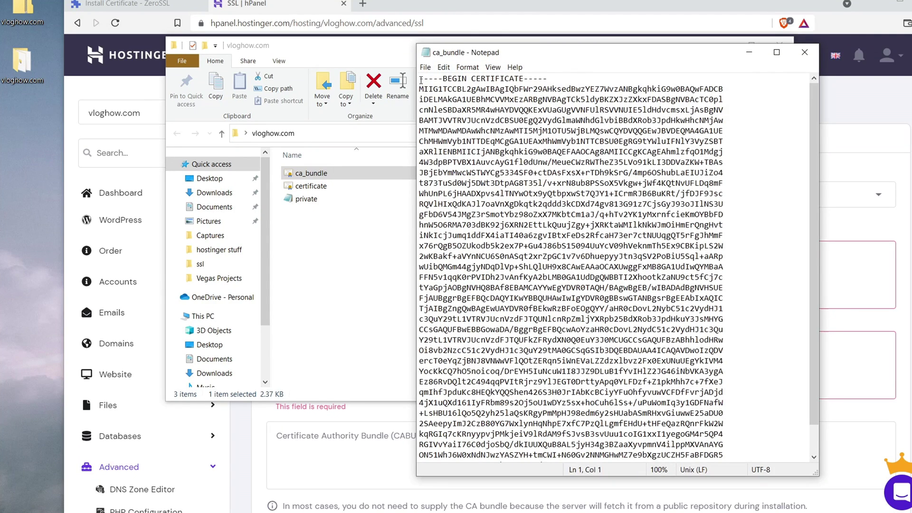
{"action": "left_click_drag", "start_coordinate": [421, 80], "coordinate": [564, 449]}
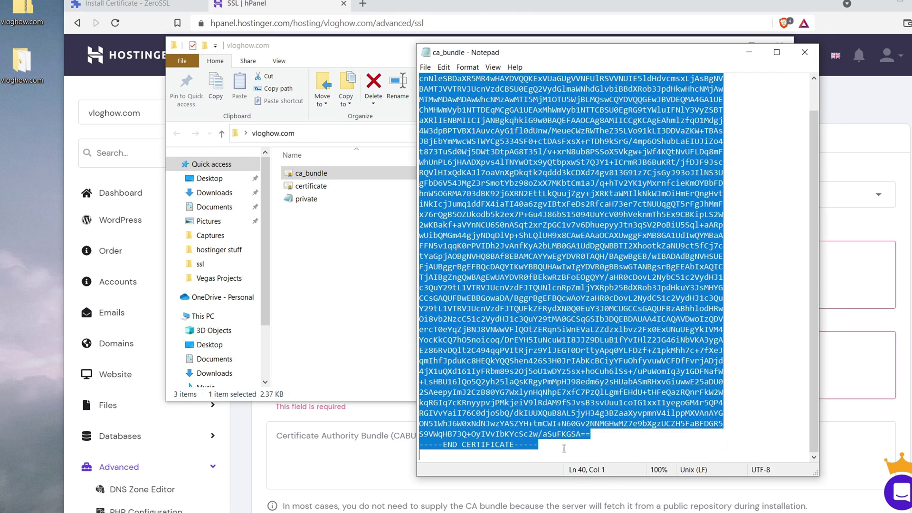
{"action": "right_click", "coordinate": [507, 156]}
{"action": "left_click", "coordinate": [535, 190]}
Paste the CA bundle text into the Certificate Authority Bundle field of hPanel's Import SSL form
{"action": "left_click", "coordinate": [533, 3]}
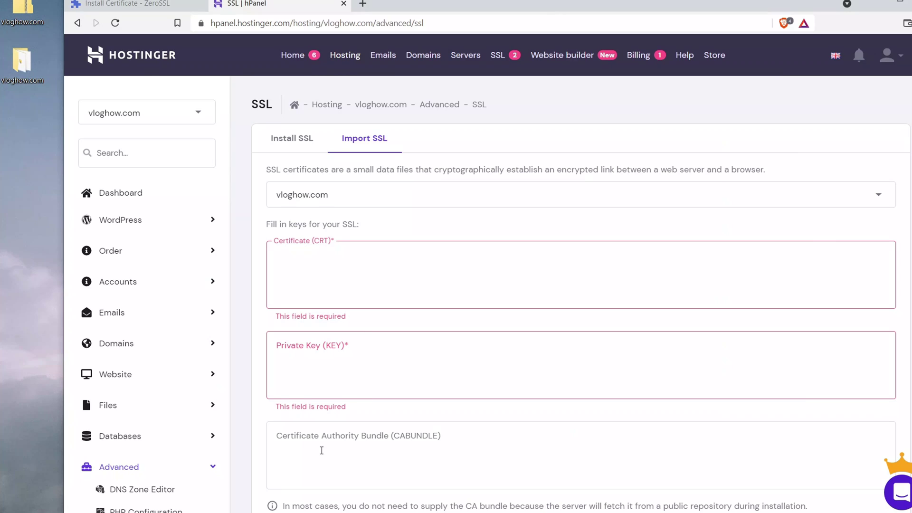
{"action": "left_click", "coordinate": [311, 440]}
{"action": "right_click", "coordinate": [310, 440]}
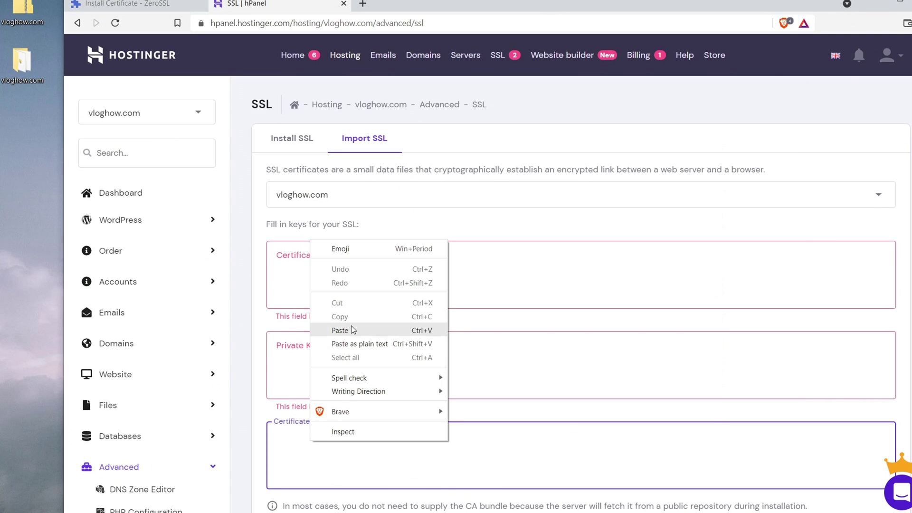
{"action": "left_click", "coordinate": [340, 330]}
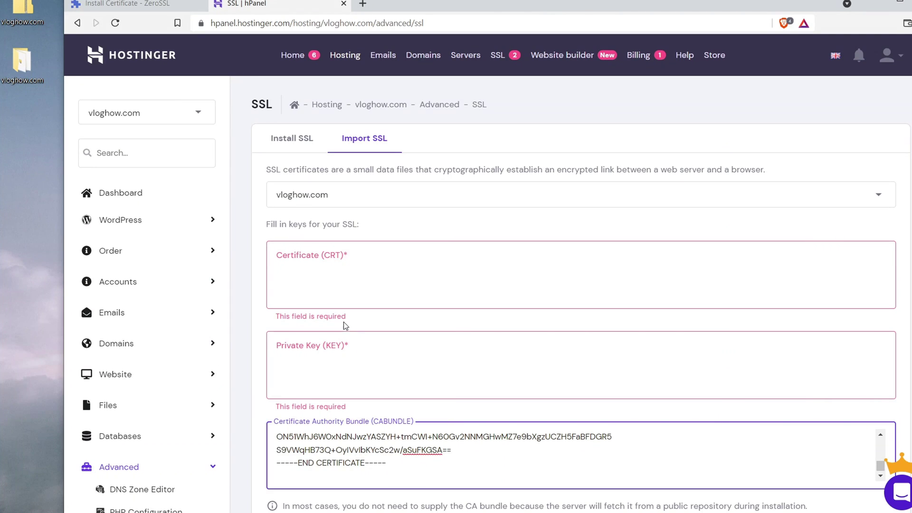
{"action": "left_click", "coordinate": [344, 268]}
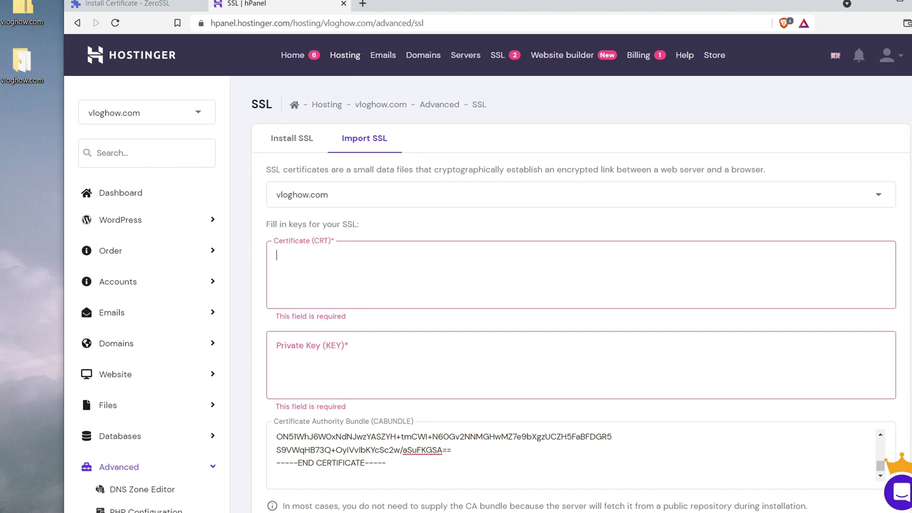
Open the certificate file in Notepad and copy its full text
{"action": "key", "text": "alt+Tab"}
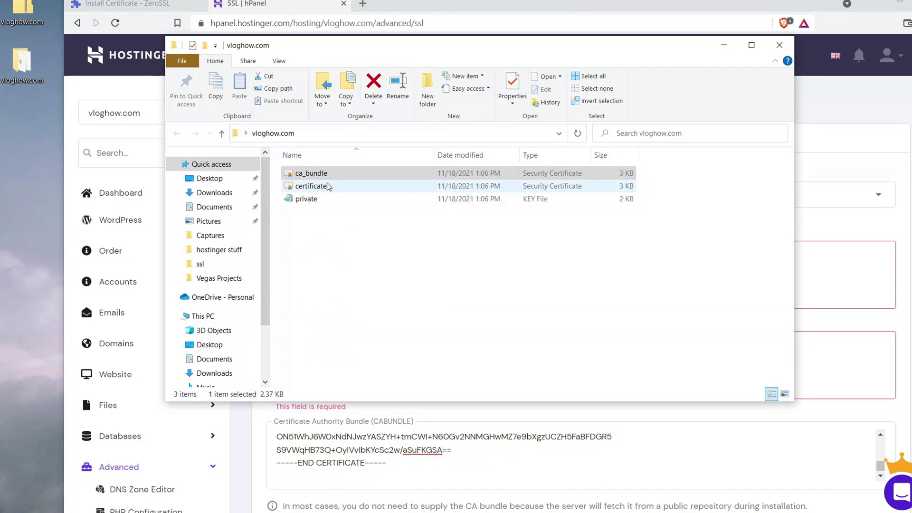
{"action": "left_click", "coordinate": [331, 189]}
{"action": "right_click", "coordinate": [331, 189]}
{"action": "mouse_move", "coordinate": [416, 280]}
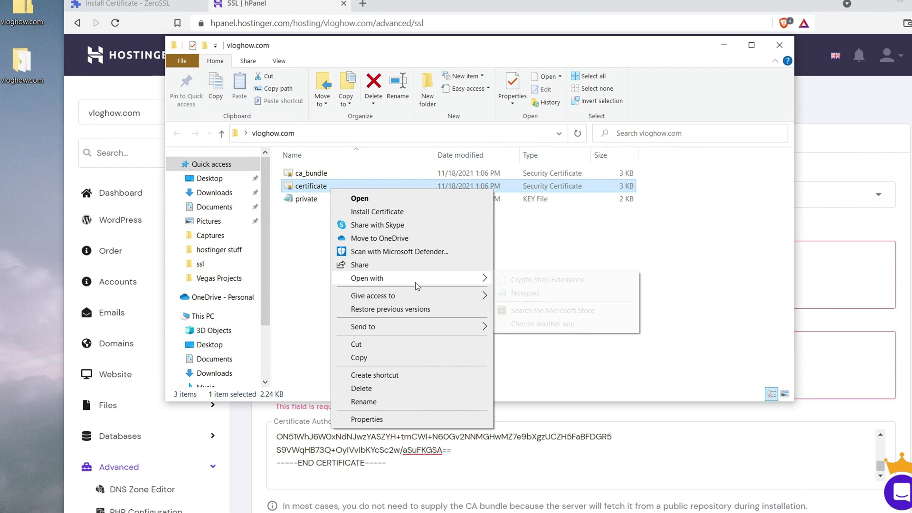
{"action": "left_click", "coordinate": [538, 293]}
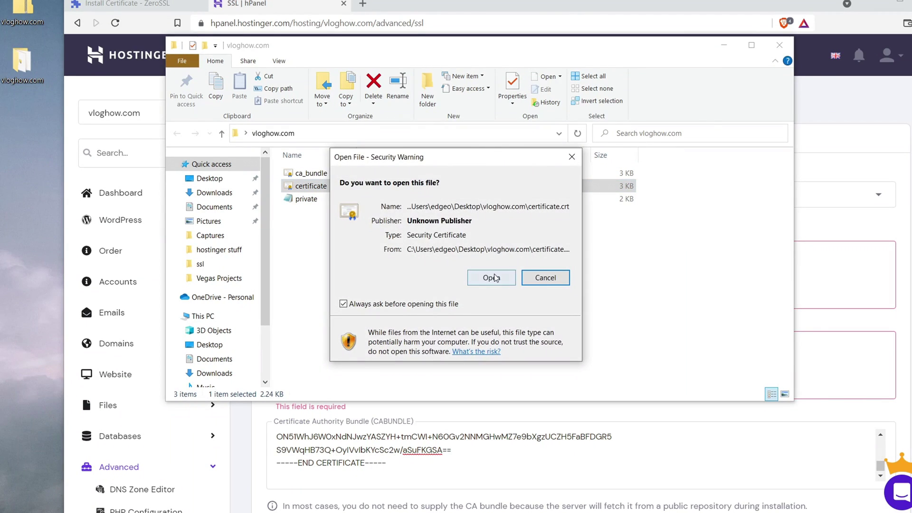
{"action": "left_click", "coordinate": [546, 277]}
{"action": "left_click_drag", "start_coordinate": [419, 79], "coordinate": [537, 456]}
{"action": "right_click", "coordinate": [538, 275]}
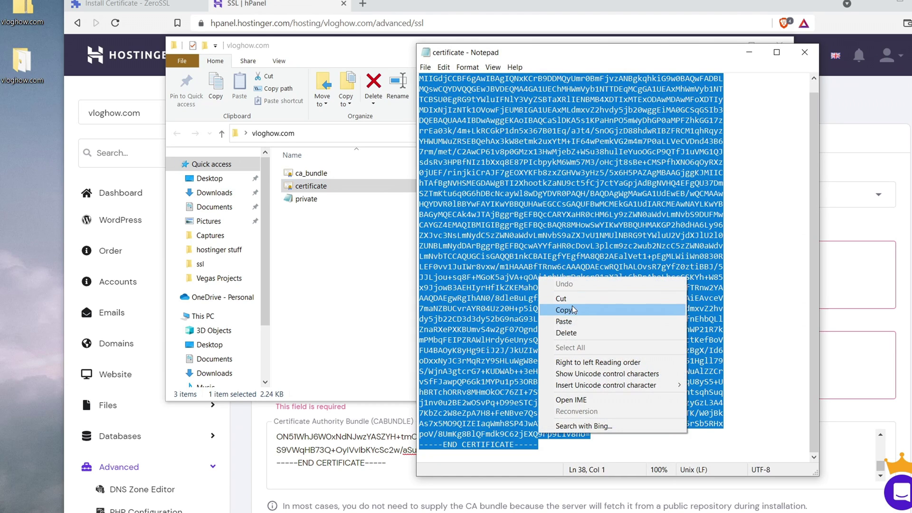
{"action": "left_click", "coordinate": [556, 310]}
Paste the certificate text into hPanel's Certificate (CRT) field
{"action": "left_click", "coordinate": [497, 1]}
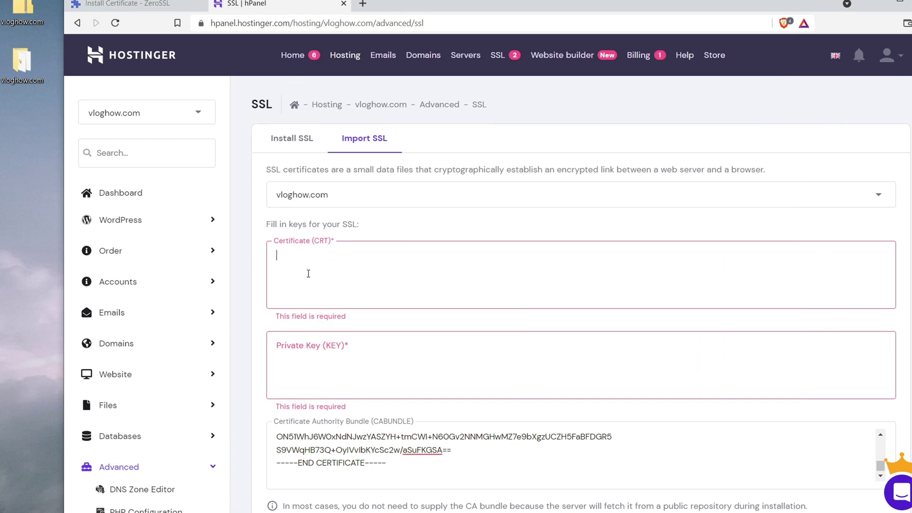
{"action": "right_click", "coordinate": [309, 259]}
{"action": "left_click", "coordinate": [338, 350]}
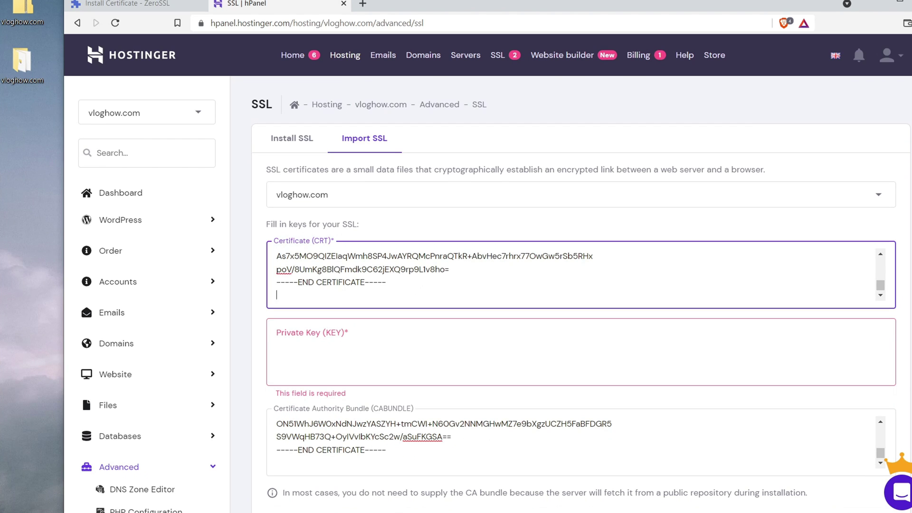
Open the private key file in Notepad and copy the entire RSA private key
{"action": "key", "text": "alt+Tab"}
{"action": "left_click", "coordinate": [304, 200]}
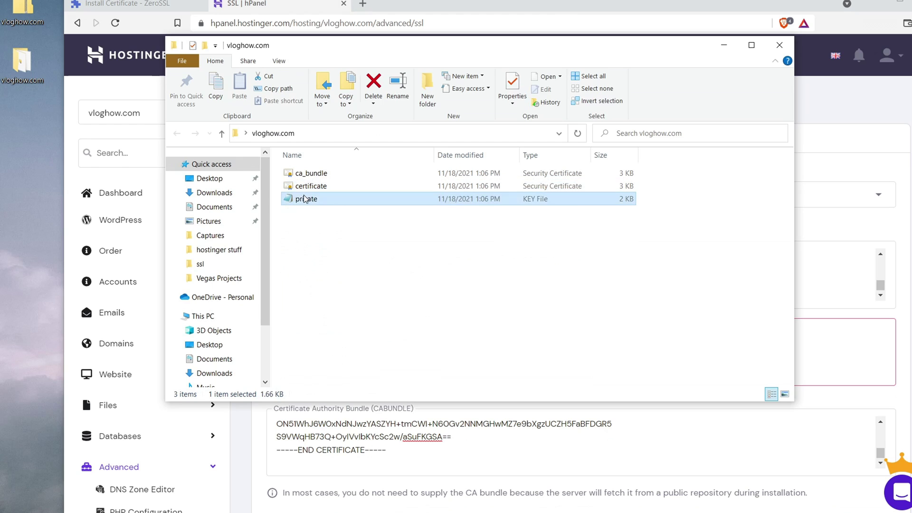
{"action": "right_click", "coordinate": [305, 200]}
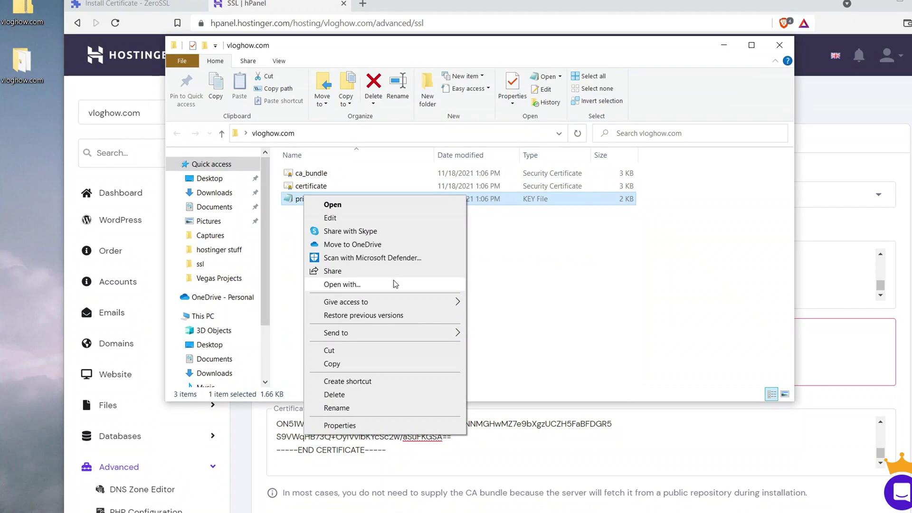
{"action": "left_click", "coordinate": [394, 284]}
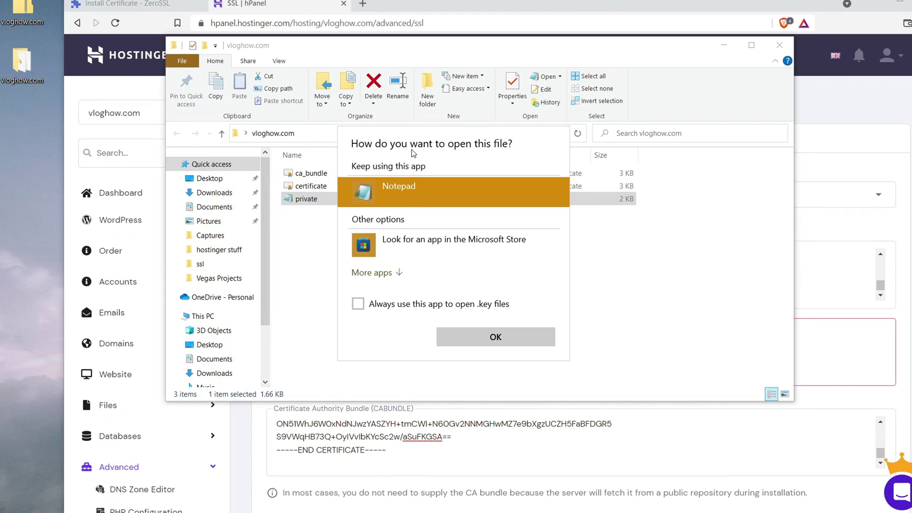
{"action": "left_click", "coordinate": [381, 273]}
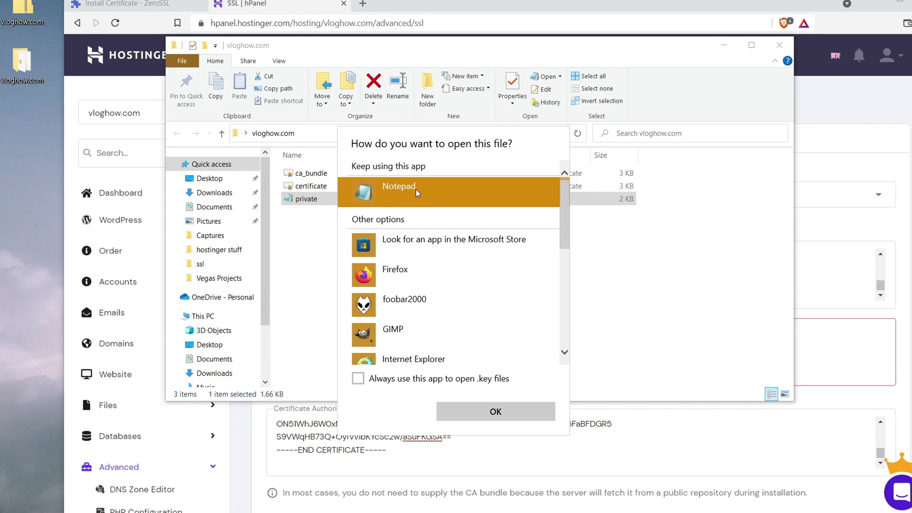
{"action": "left_click", "coordinate": [494, 410]}
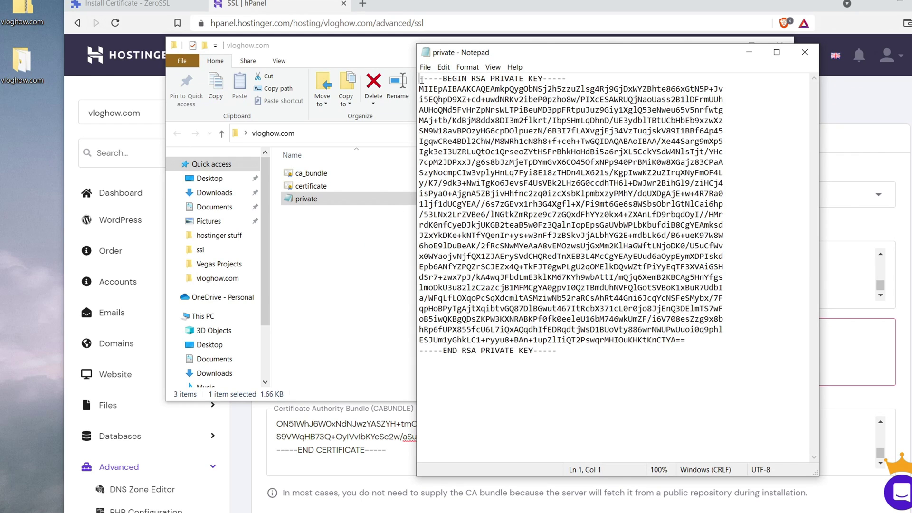
{"action": "left_click_drag", "start_coordinate": [421, 79], "coordinate": [625, 371]}
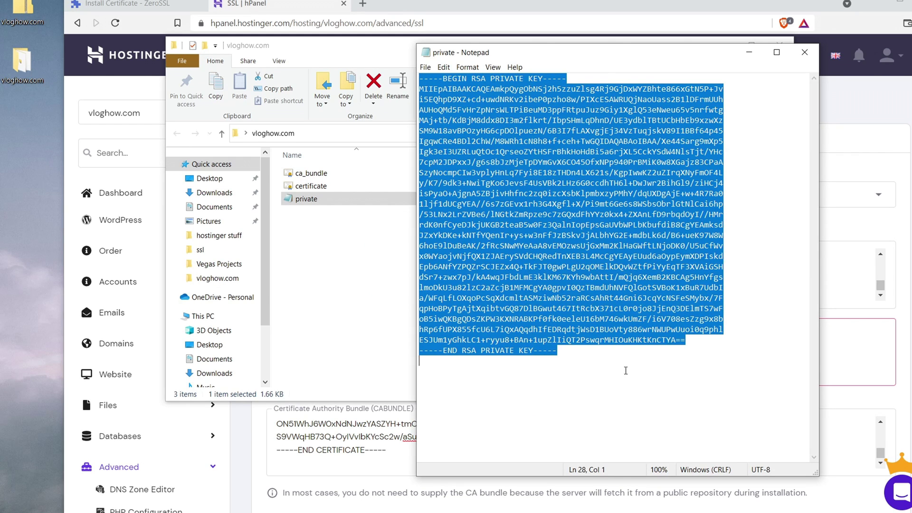
{"action": "right_click", "coordinate": [544, 189]}
{"action": "left_click", "coordinate": [568, 226]}
Paste the key into the Private Key field and install the SSL for vloghow.com
{"action": "left_click", "coordinate": [855, 280]}
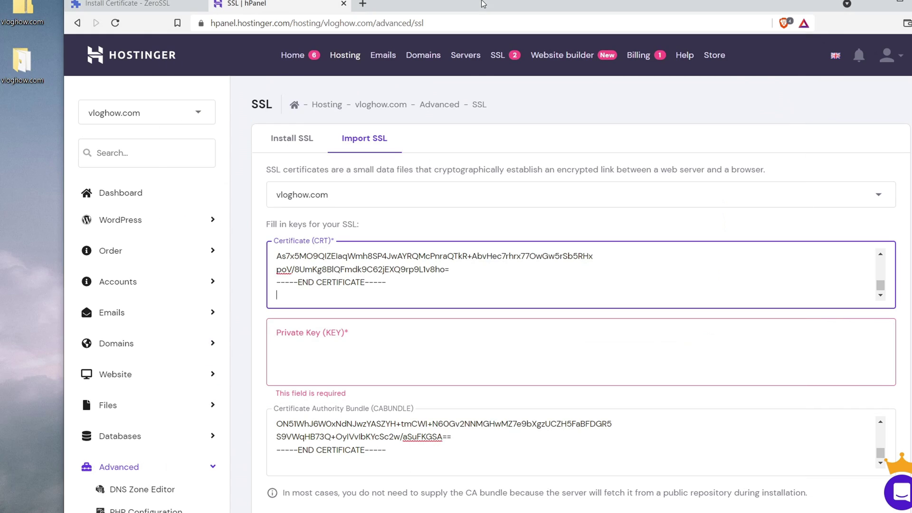
{"action": "left_click", "coordinate": [278, 363]}
{"action": "right_click", "coordinate": [287, 341]}
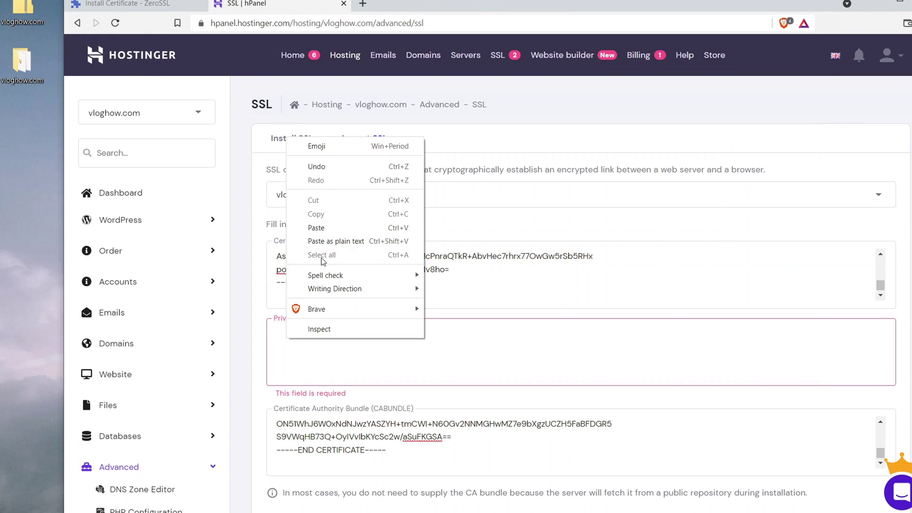
{"action": "left_click", "coordinate": [325, 231]}
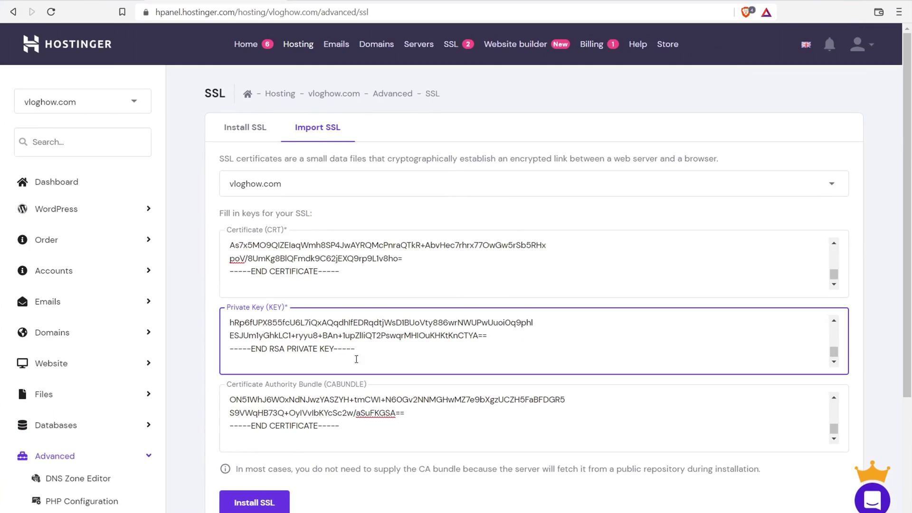
{"action": "left_click", "coordinate": [255, 504]}
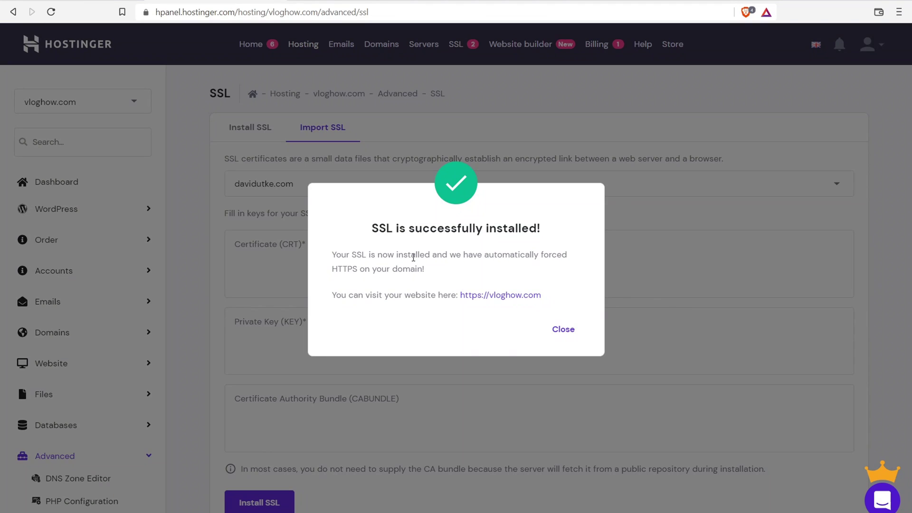
Highlight the note that HTTPS is automatically forced for vloghow.com
{"action": "left_click_drag", "start_coordinate": [442, 255], "coordinate": [565, 255]}
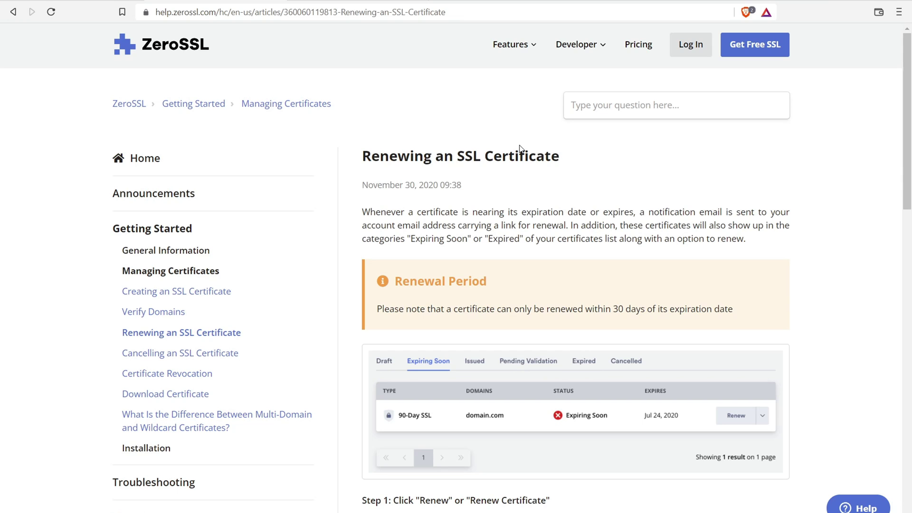
Scroll through ZeroSSL's renewal help article, highlighting a passage along the way
{"action": "scroll", "coordinate": [520, 149], "scroll_direction": "down", "scroll_amount": 3}
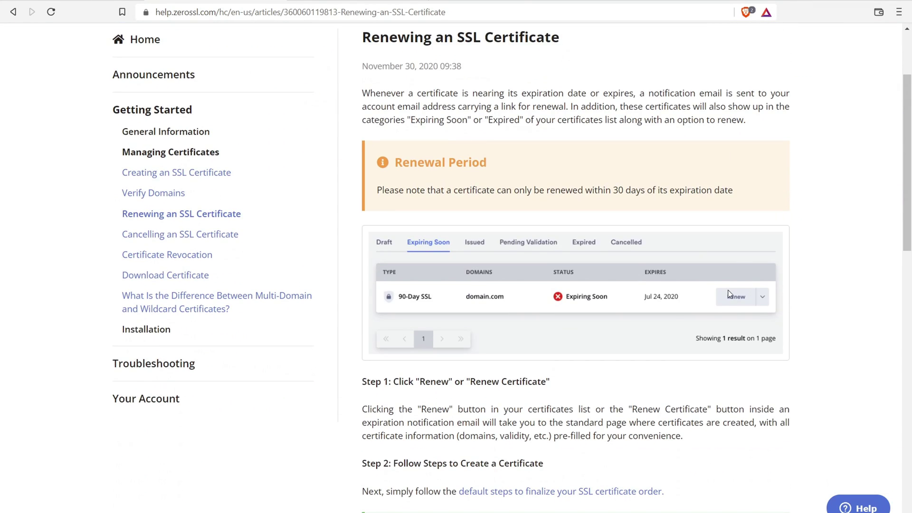
{"action": "scroll", "coordinate": [729, 294], "scroll_direction": "down", "scroll_amount": 1}
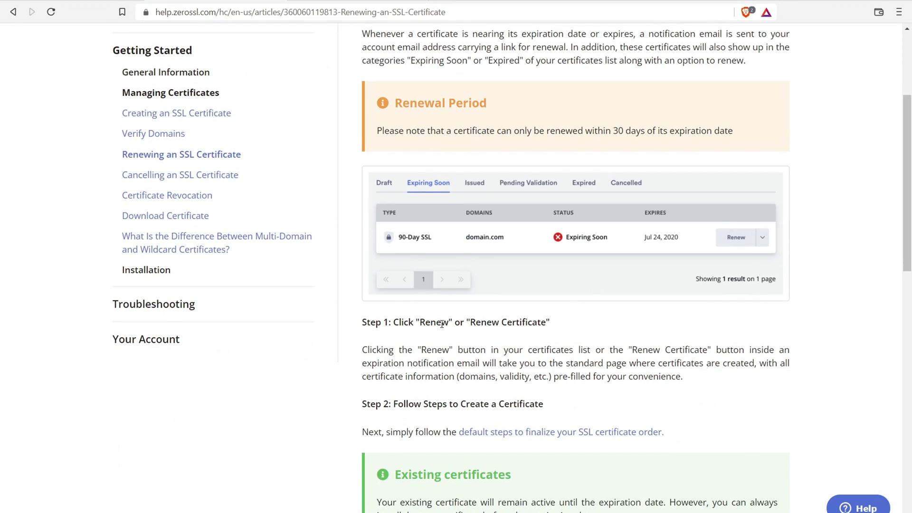
{"action": "left_click_drag", "start_coordinate": [476, 323], "coordinate": [543, 323]}
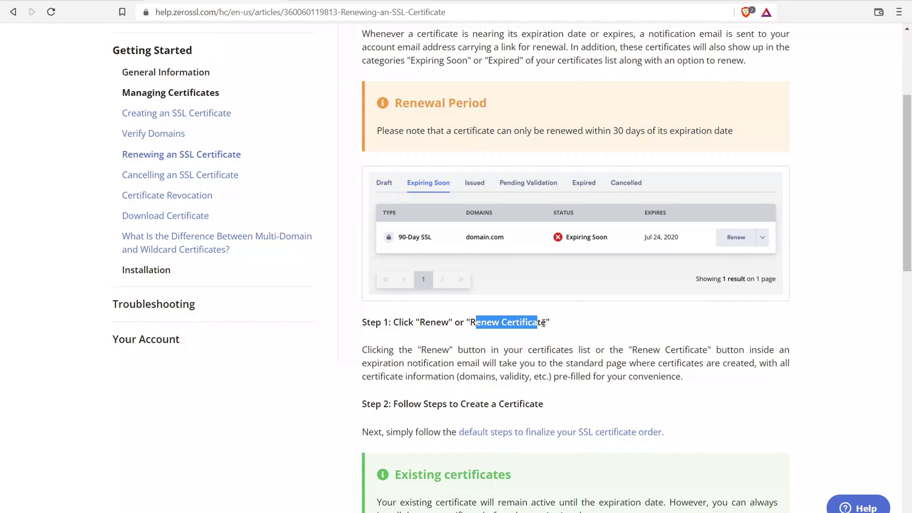
{"action": "scroll", "coordinate": [449, 306], "scroll_direction": "down", "scroll_amount": 3}
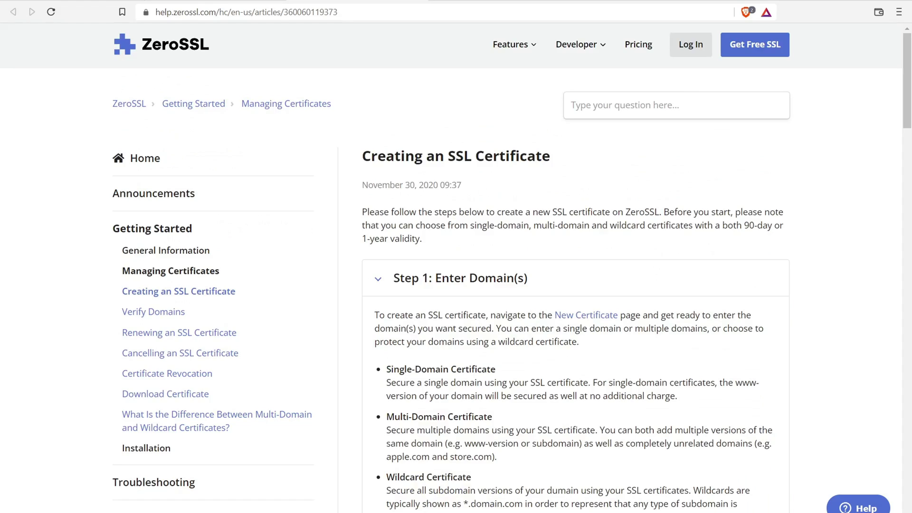
{"action": "scroll", "coordinate": [911, 161], "scroll_direction": "down", "scroll_amount": 7}
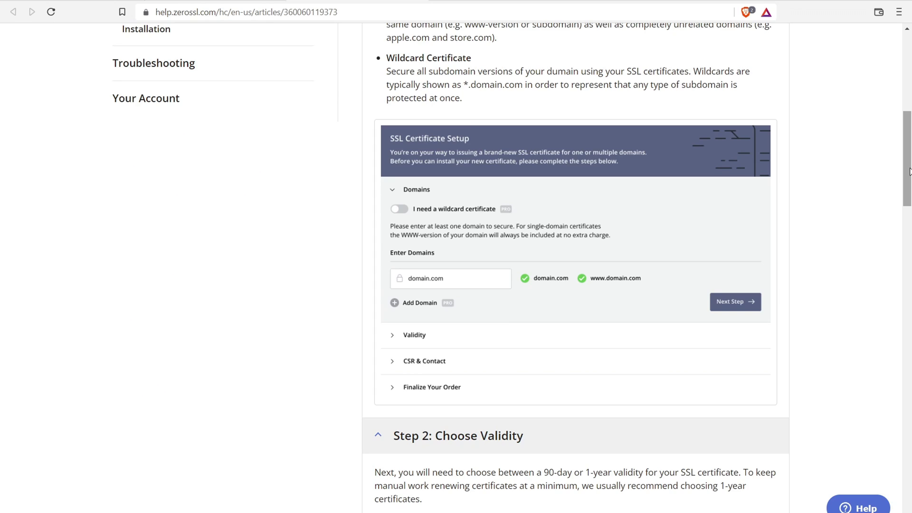
{"action": "left_click_drag", "start_coordinate": [909, 171], "coordinate": [909, 180]}
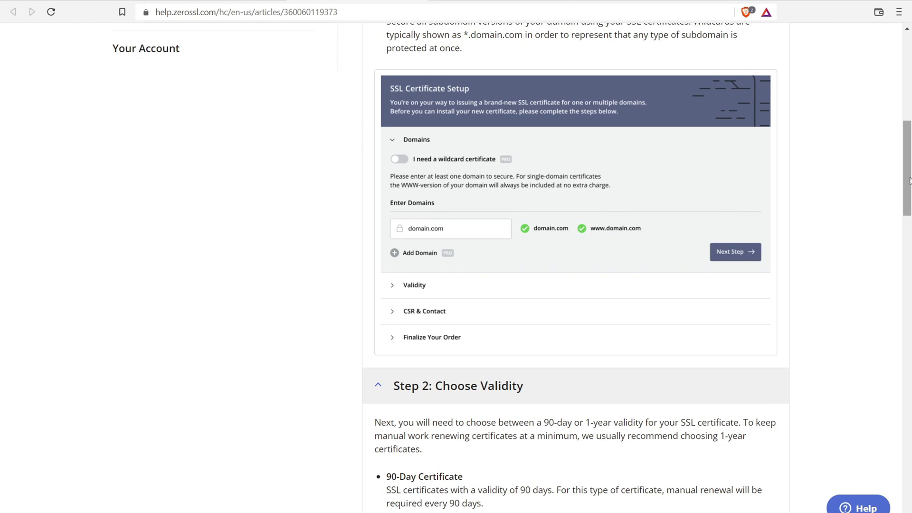
{"action": "left_click_drag", "start_coordinate": [910, 180], "coordinate": [910, 116]}
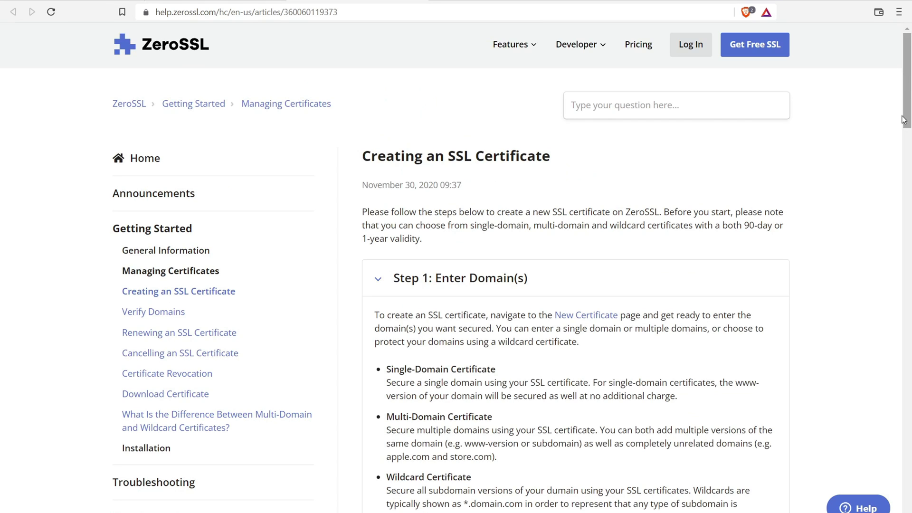